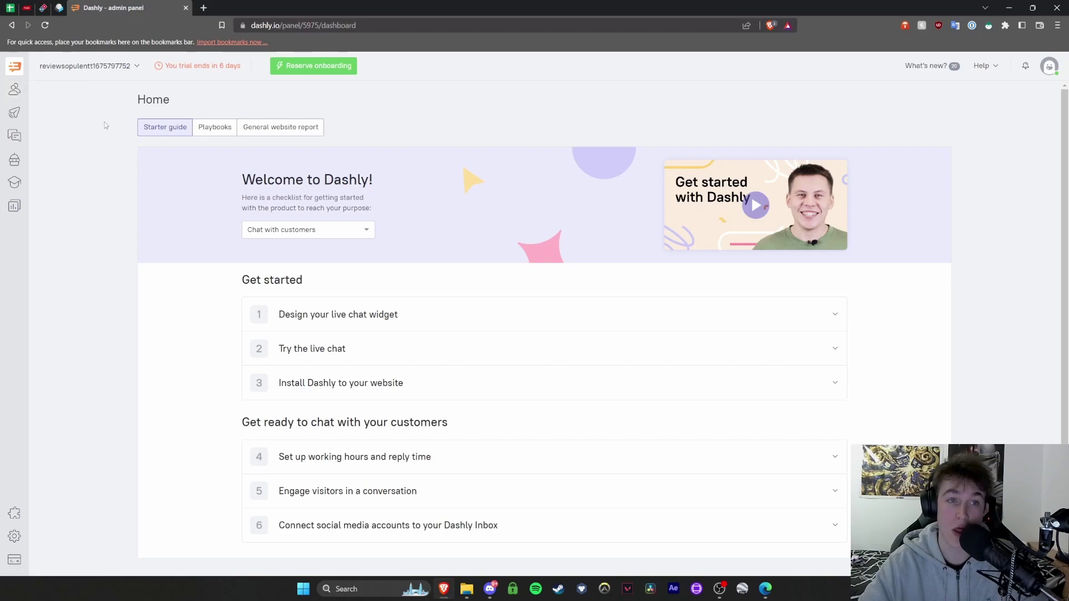
Step: Look over the home page's starter guide and open the Dashly support chat widget
{"action": "left_click_drag", "start_coordinate": [138, 93], "coordinate": [167, 110]}
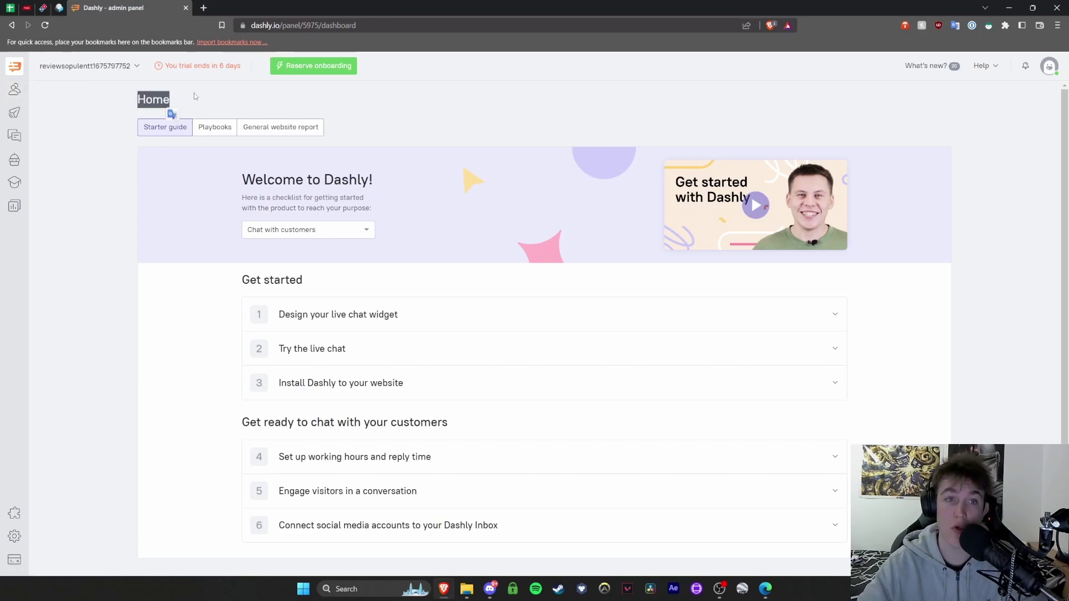
{"action": "left_click", "coordinate": [114, 134]}
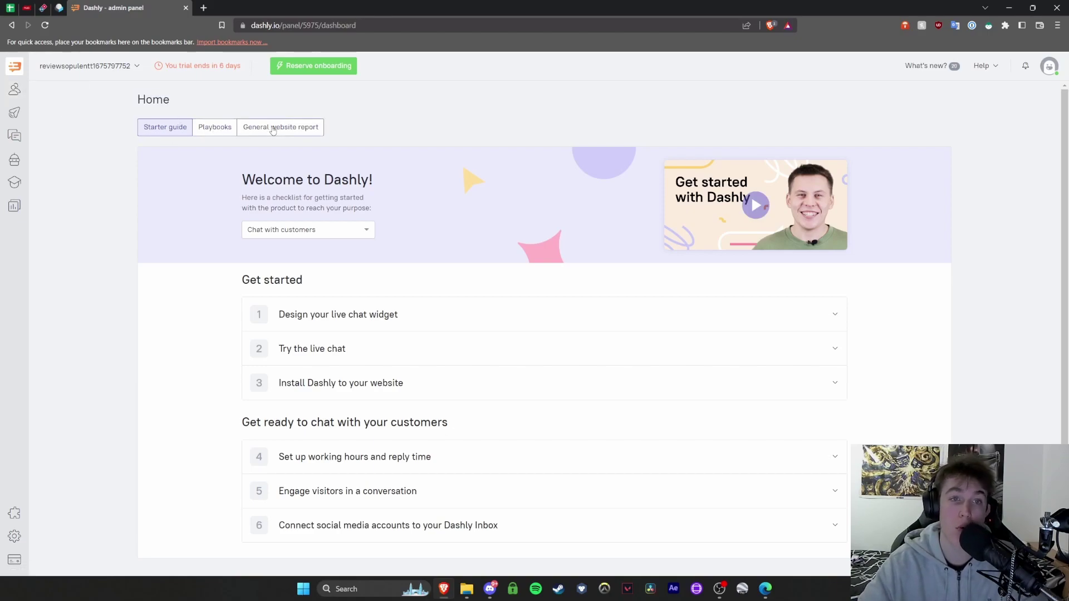
{"action": "scroll", "coordinate": [274, 127], "scroll_direction": "down", "scroll_amount": 1}
{"action": "scroll", "coordinate": [273, 126], "scroll_direction": "up", "scroll_amount": 1}
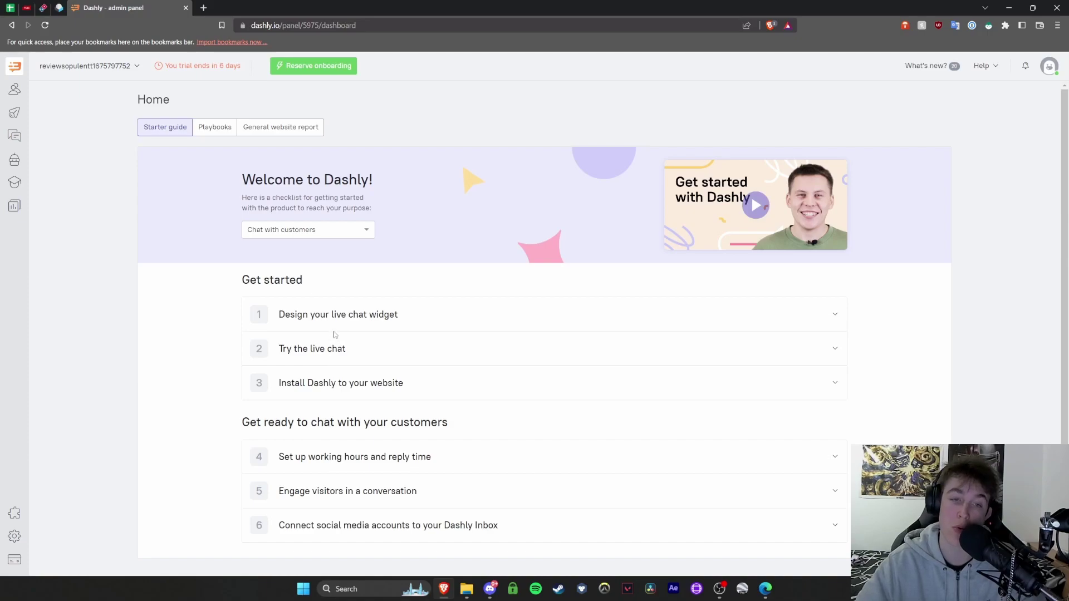
{"action": "left_click", "coordinate": [1034, 560]}
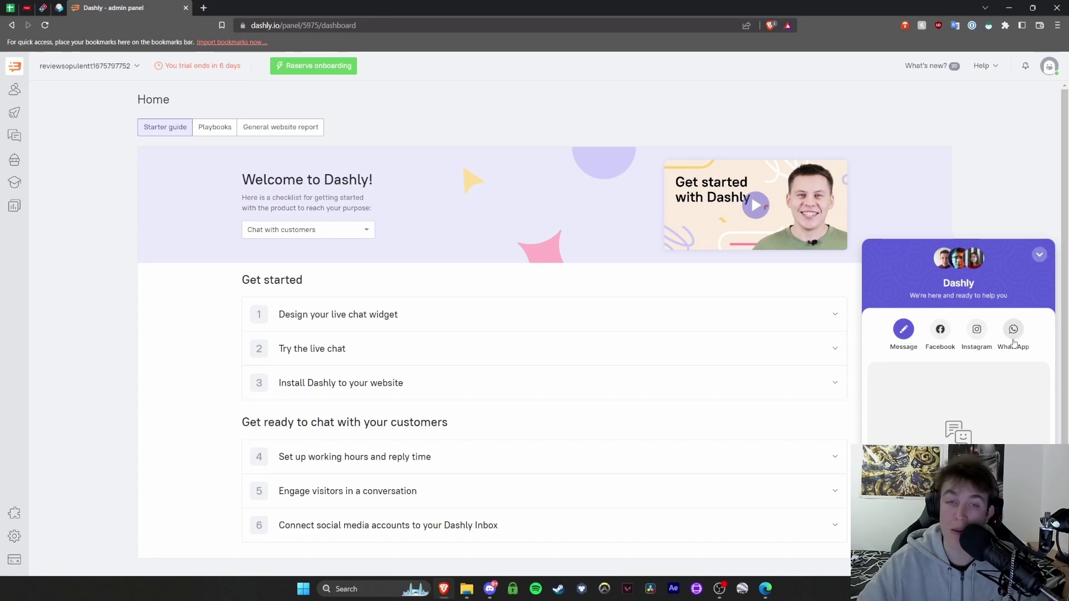
Step: Switch the starter guide's purpose to Increase website conversion and expand the "Engage visitors in a conversation" item
{"action": "left_click", "coordinate": [281, 230]}
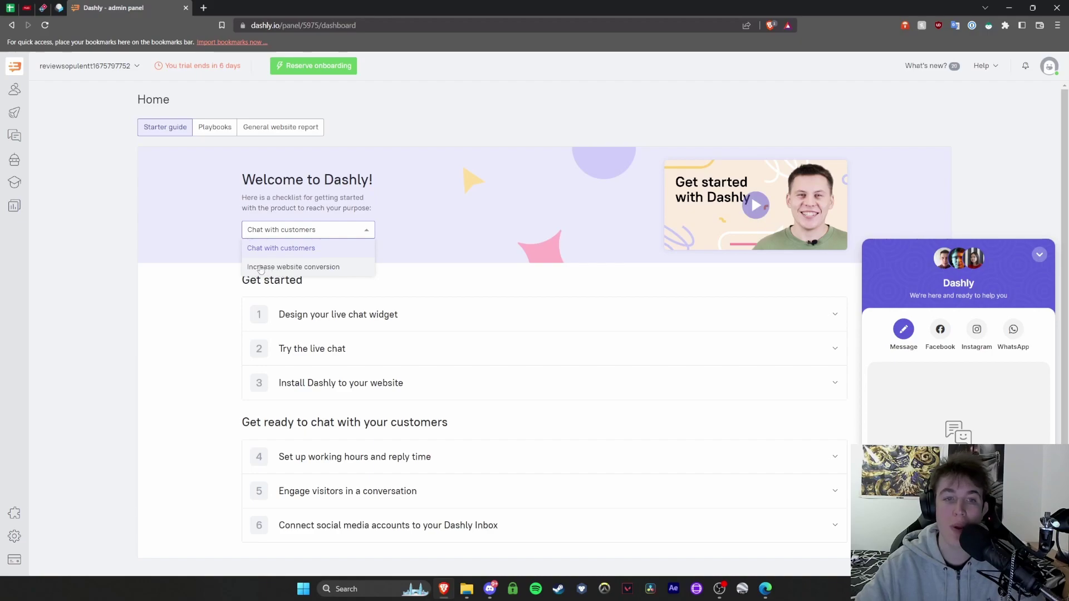
{"action": "left_click", "coordinate": [291, 268]}
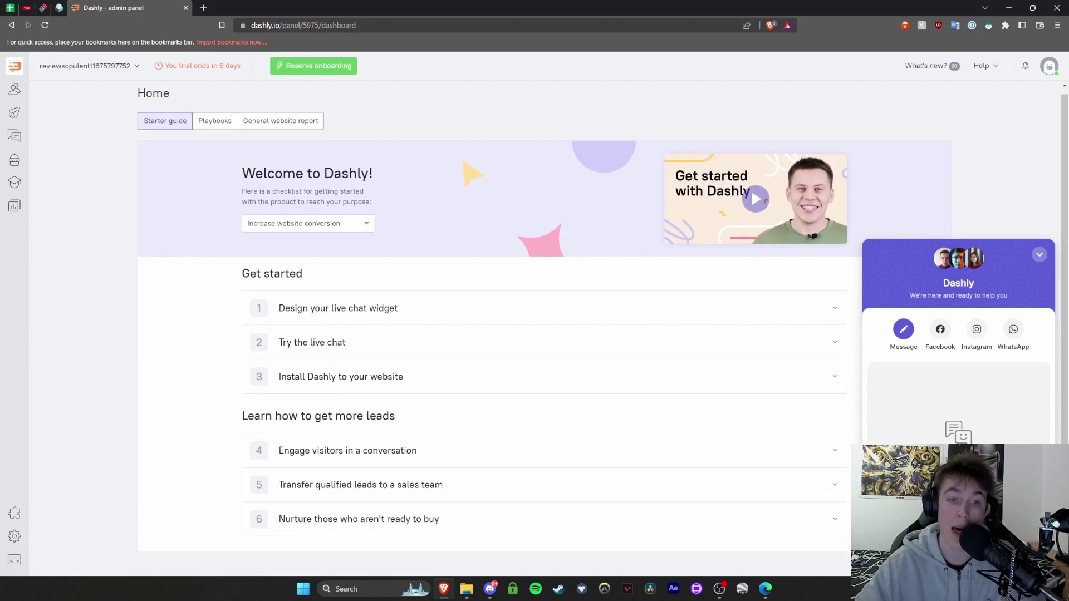
{"action": "scroll", "coordinate": [252, 262], "scroll_direction": "down", "scroll_amount": 2}
{"action": "left_click_drag", "start_coordinate": [237, 376], "coordinate": [445, 377]}
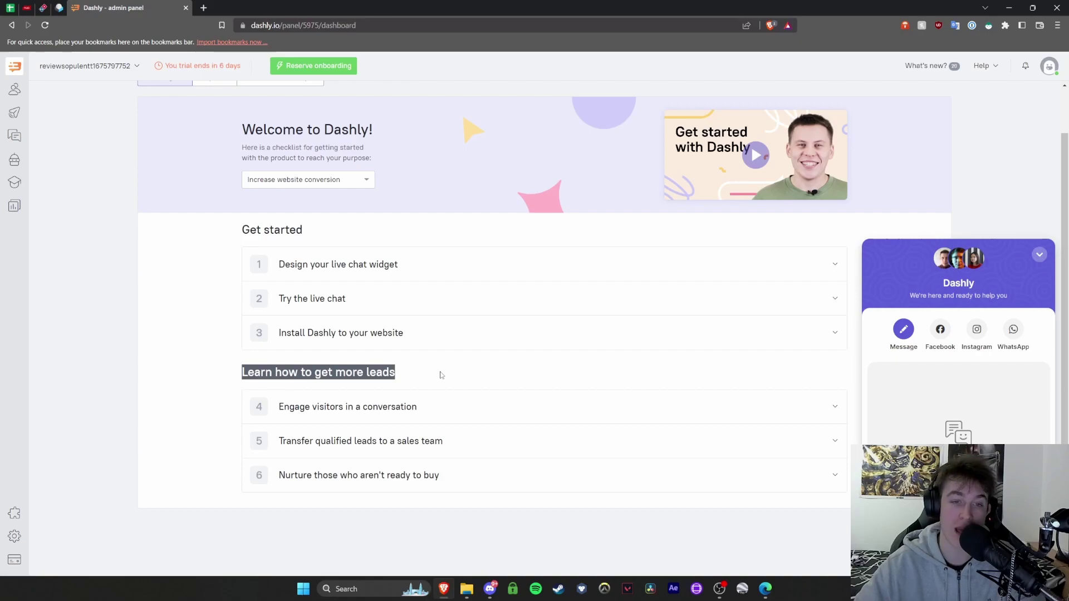
{"action": "left_click", "coordinate": [321, 411]}
{"action": "scroll", "coordinate": [328, 411], "scroll_direction": "down", "scroll_amount": 1}
{"action": "scroll", "coordinate": [329, 411], "scroll_direction": "down", "scroll_amount": 3}
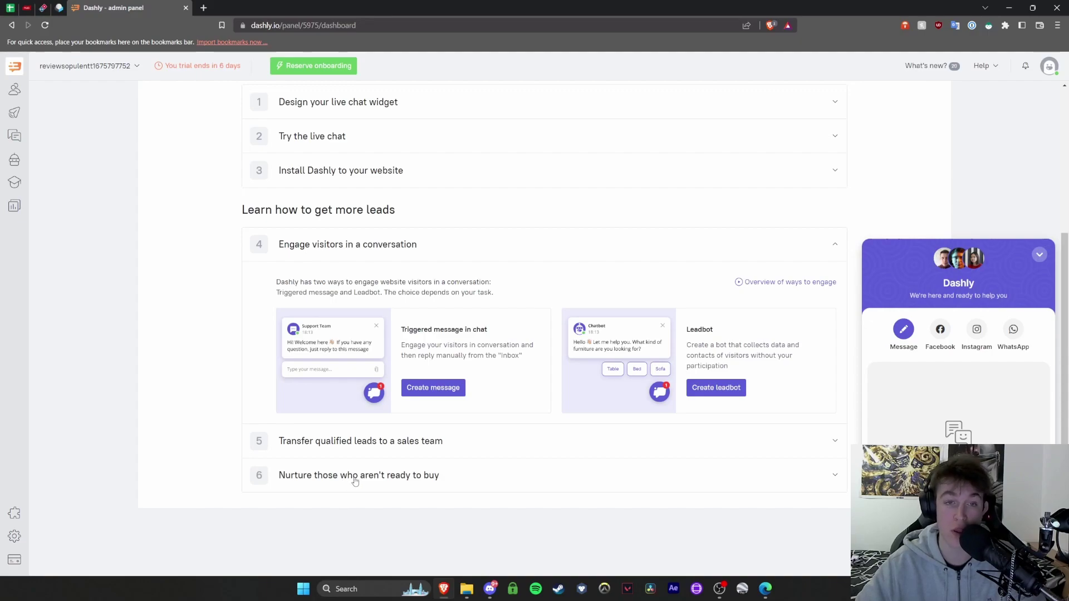
Step: Go to the leads database and set leads to match at least one filter
{"action": "left_click", "coordinate": [15, 89]}
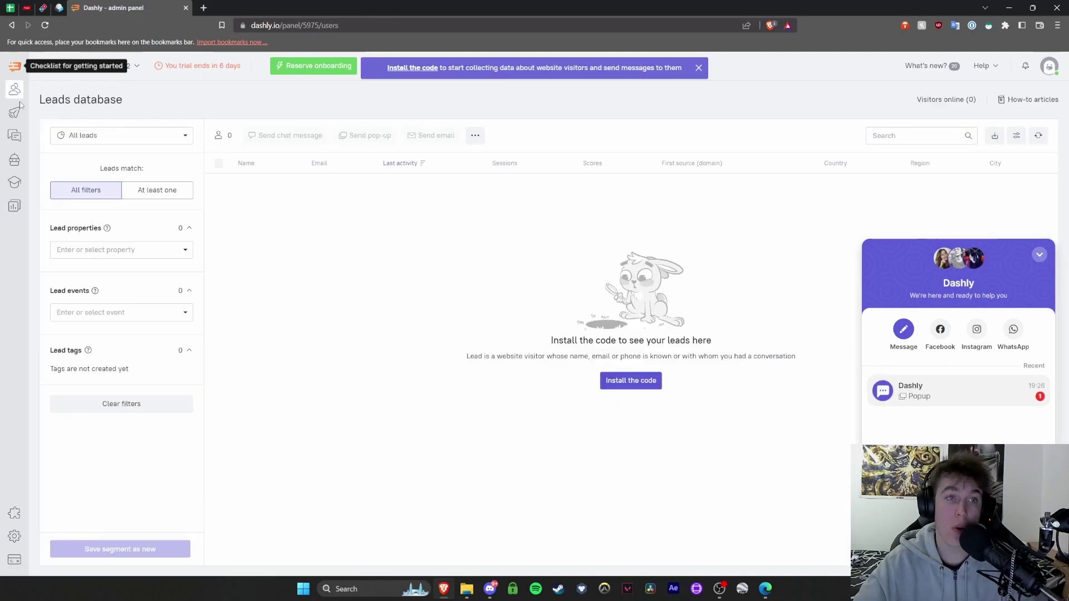
{"action": "left_click", "coordinate": [89, 135]}
{"action": "left_click", "coordinate": [285, 216]}
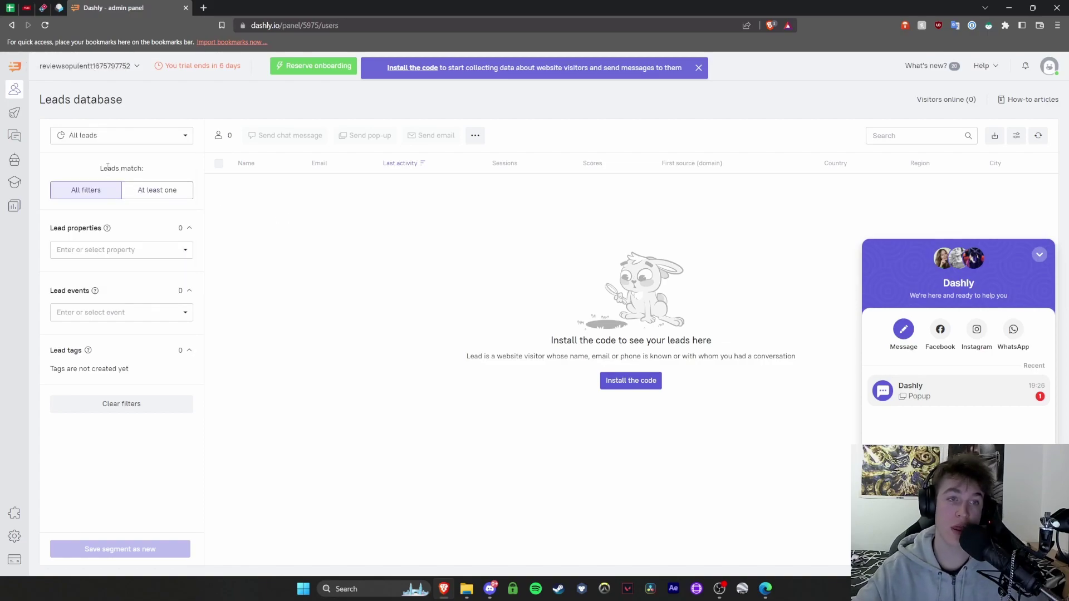
{"action": "left_click_drag", "start_coordinate": [98, 169], "coordinate": [146, 176]}
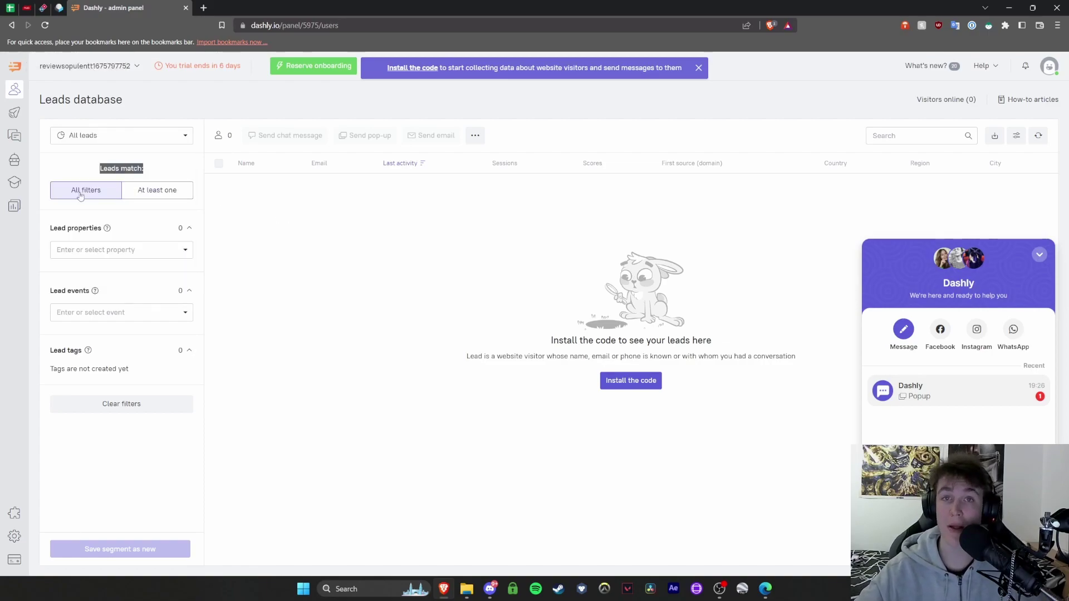
{"action": "left_click", "coordinate": [146, 194]}
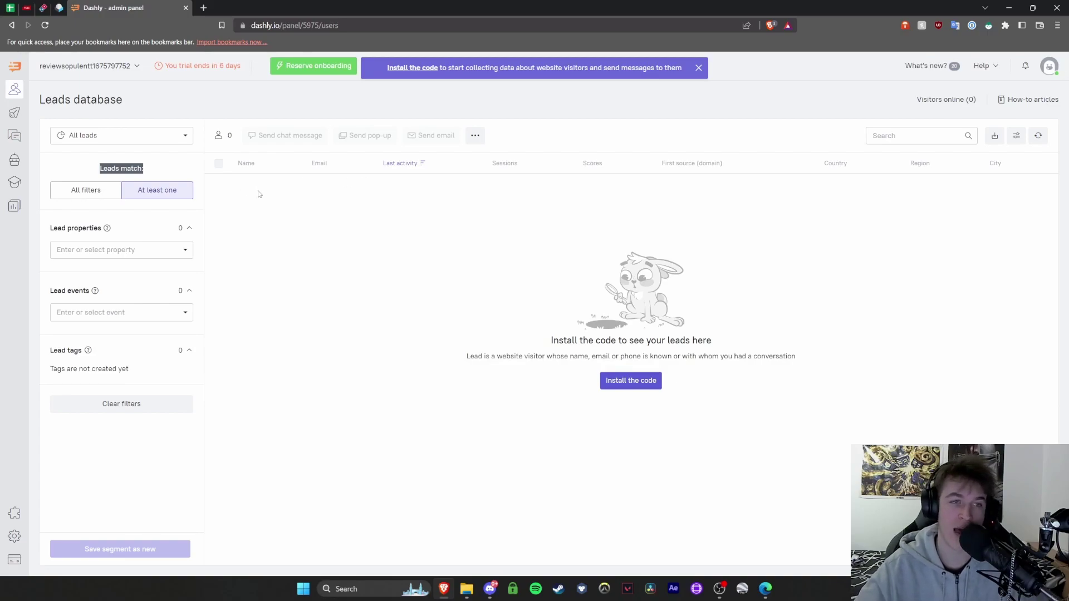
Step: Examine the lead properties available for filtering, from social networks and device data to e-commerce, without choosing one
{"action": "left_click", "coordinate": [85, 250]}
{"action": "scroll", "coordinate": [76, 295], "scroll_direction": "down", "scroll_amount": 5}
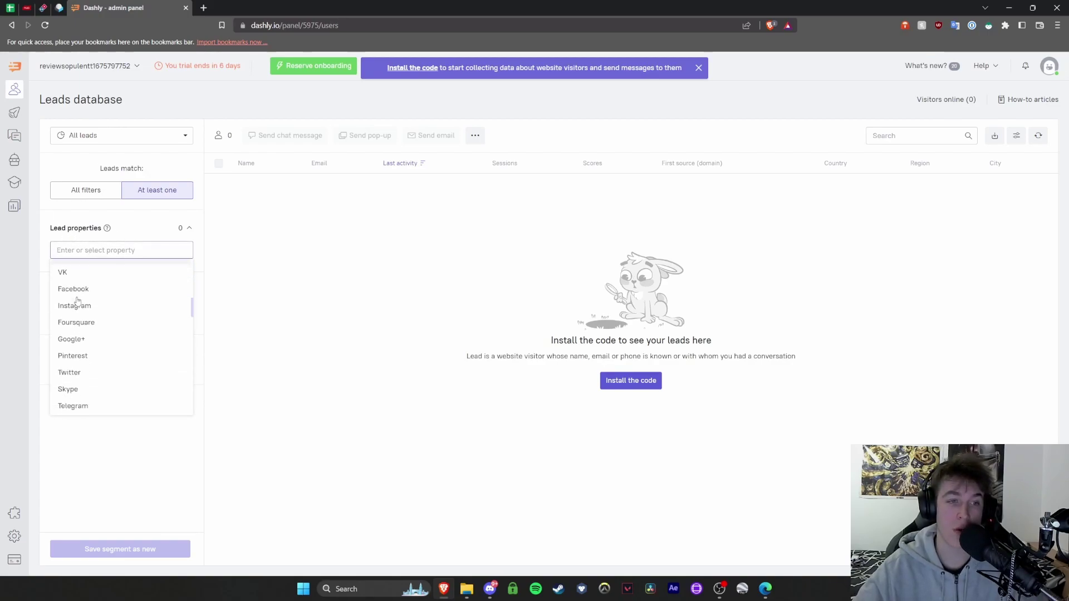
{"action": "scroll", "coordinate": [75, 323], "scroll_direction": "down", "scroll_amount": 4}
{"action": "scroll", "coordinate": [74, 340], "scroll_direction": "down", "scroll_amount": 3}
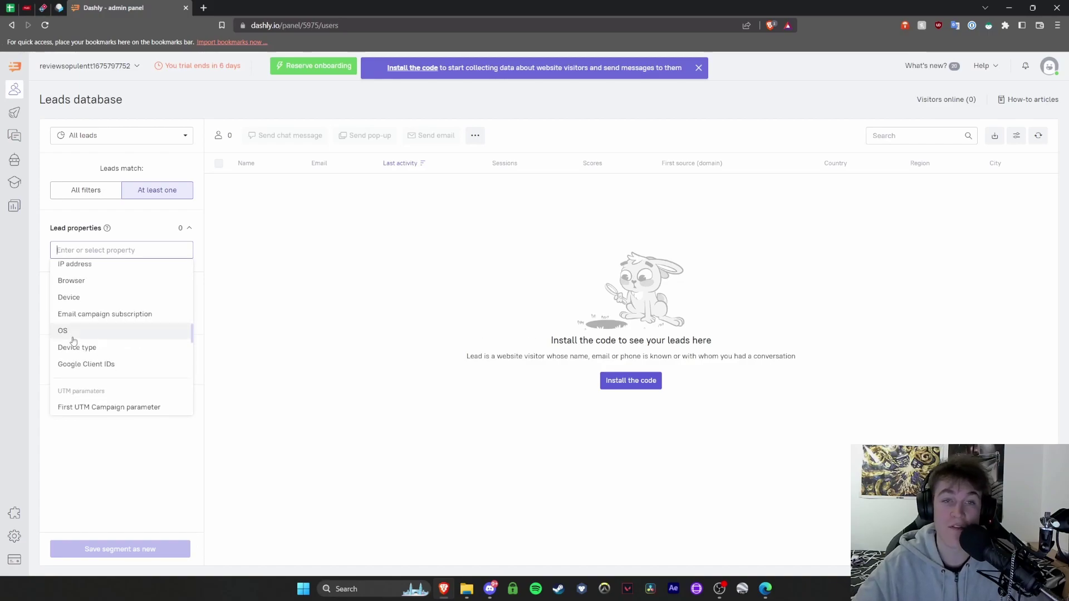
{"action": "scroll", "coordinate": [74, 341], "scroll_direction": "down", "scroll_amount": 3}
{"action": "scroll", "coordinate": [74, 341], "scroll_direction": "up", "scroll_amount": 3}
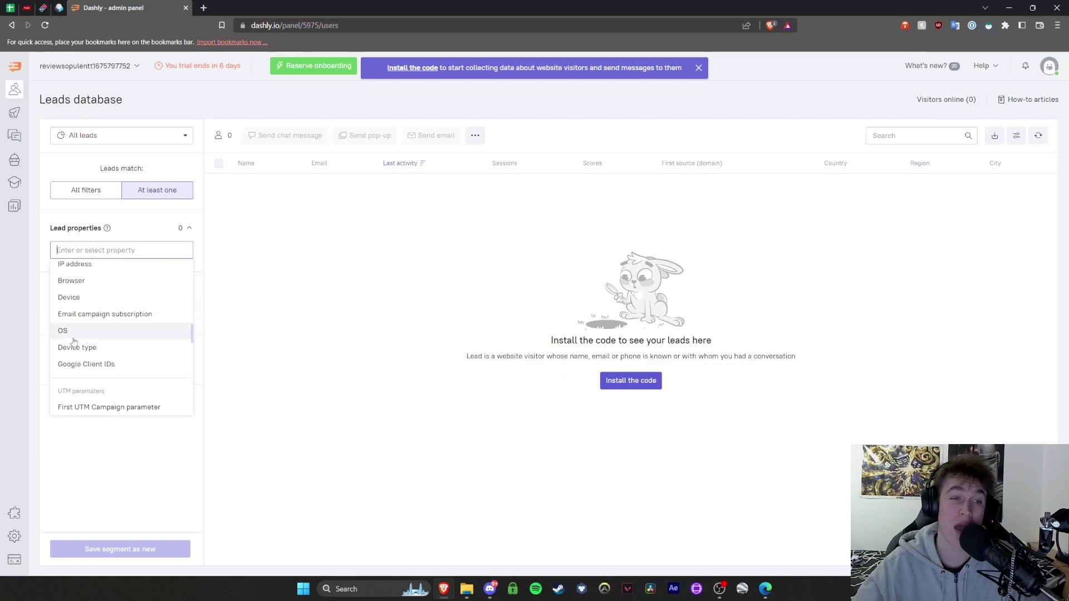
{"action": "scroll", "coordinate": [75, 322], "scroll_direction": "down", "scroll_amount": 3}
{"action": "scroll", "coordinate": [75, 323], "scroll_direction": "down", "scroll_amount": 5}
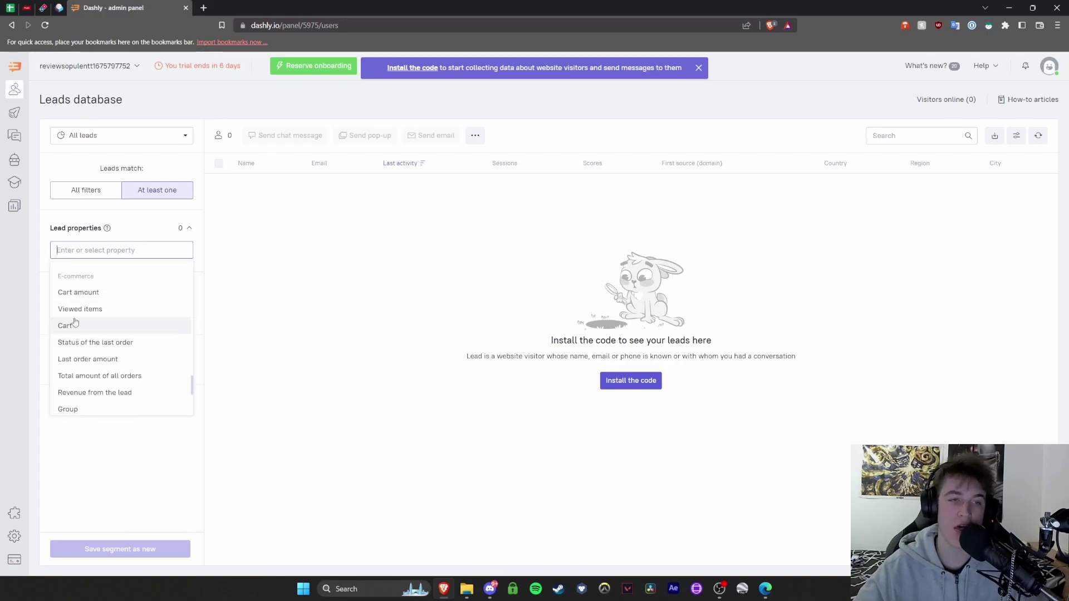
{"action": "left_click", "coordinate": [28, 258]}
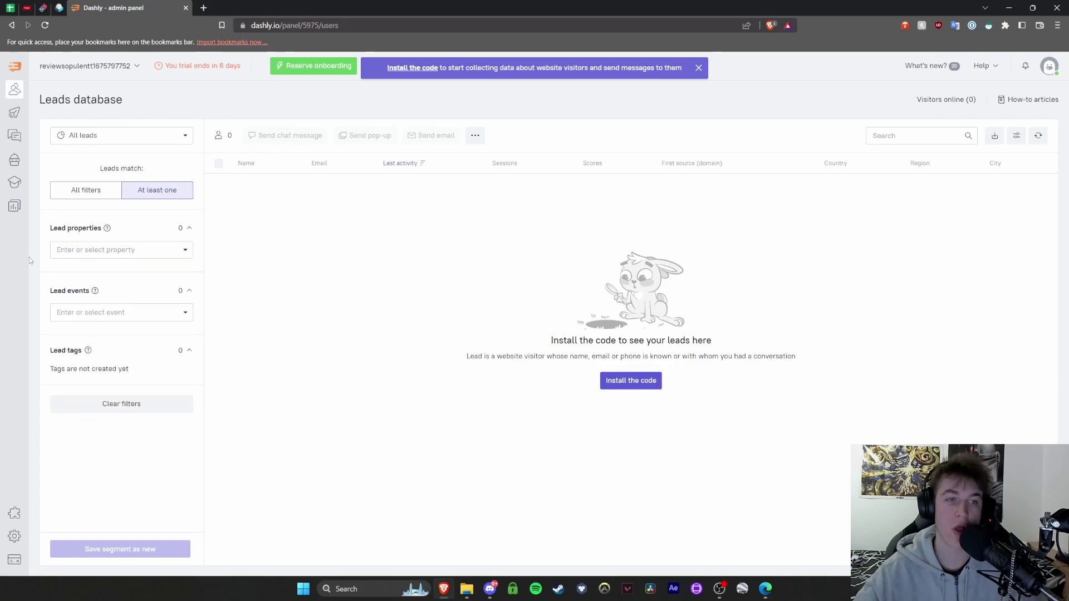
Step: Examine the full list of lead events available for filtering without choosing one
{"action": "left_click", "coordinate": [51, 291]}
{"action": "left_click_drag", "start_coordinate": [50, 290], "coordinate": [91, 290]}
{"action": "left_click", "coordinate": [121, 294]}
{"action": "left_click", "coordinate": [95, 313]}
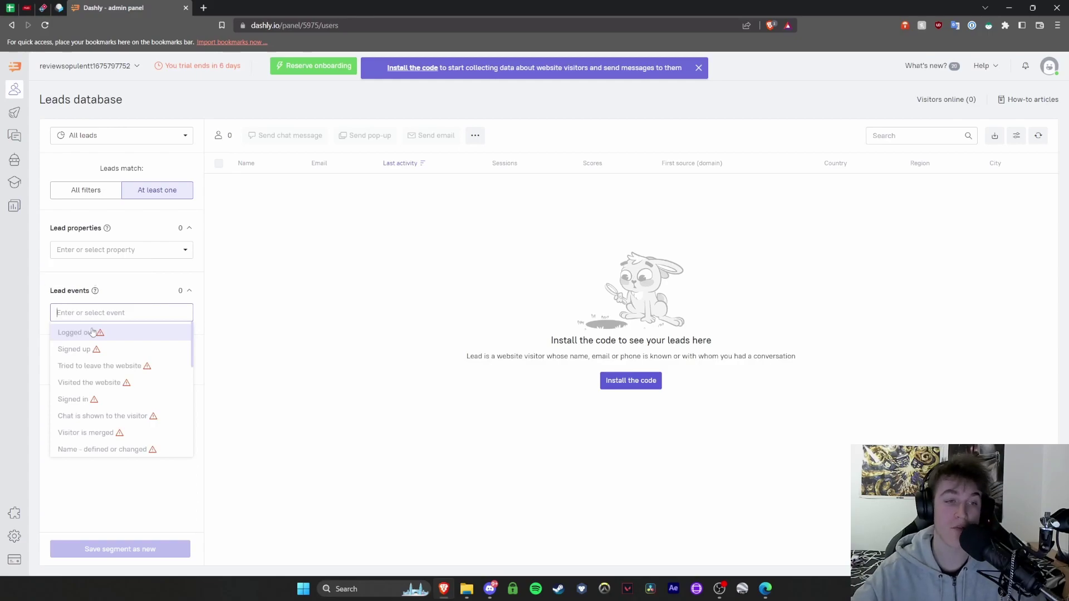
{"action": "scroll", "coordinate": [83, 336], "scroll_direction": "down", "scroll_amount": 2}
{"action": "scroll", "coordinate": [87, 345], "scroll_direction": "down", "scroll_amount": 1}
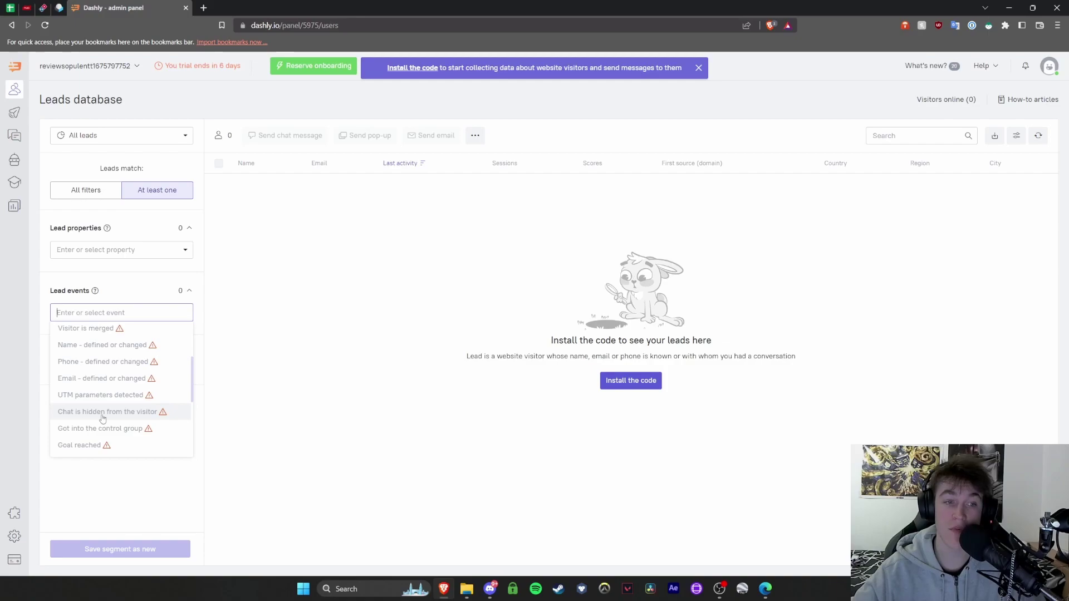
{"action": "scroll", "coordinate": [101, 421], "scroll_direction": "down", "scroll_amount": 2}
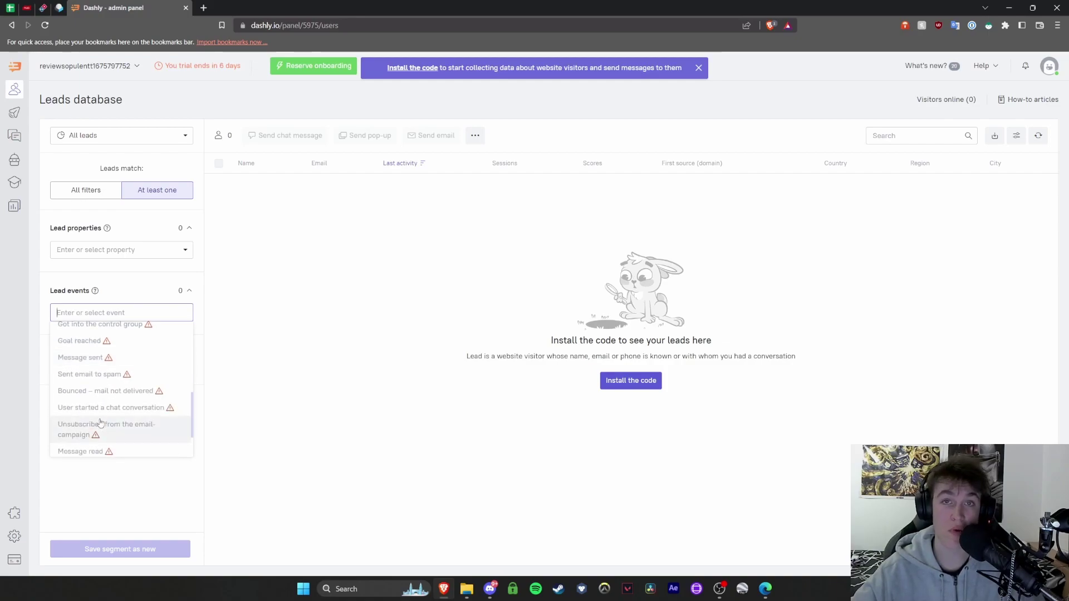
{"action": "scroll", "coordinate": [92, 379], "scroll_direction": "down", "scroll_amount": 1}
{"action": "scroll", "coordinate": [80, 418], "scroll_direction": "down", "scroll_amount": 2}
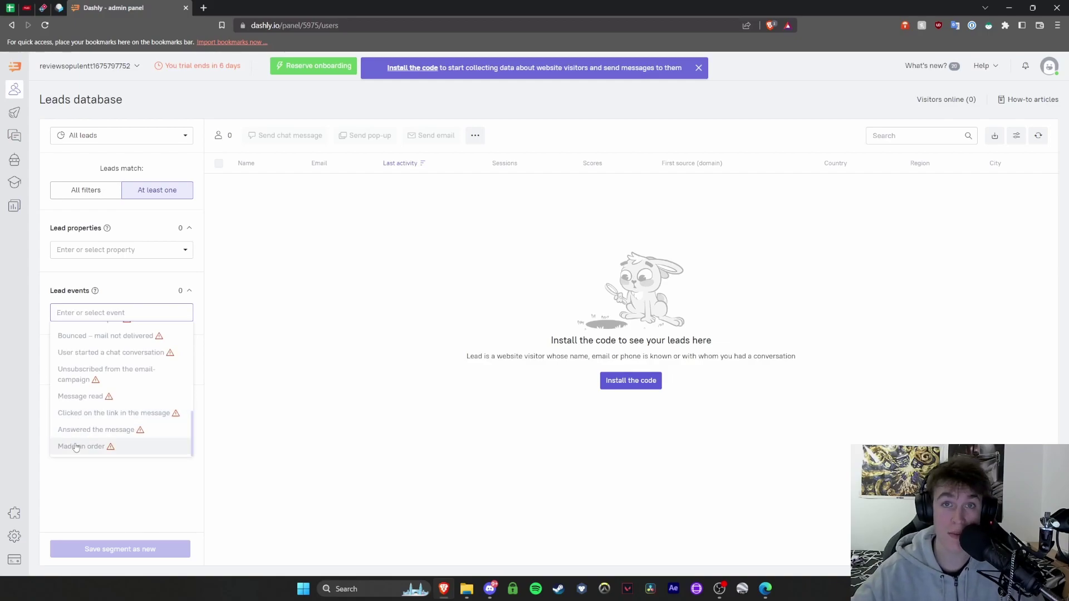
{"action": "left_click", "coordinate": [283, 378]}
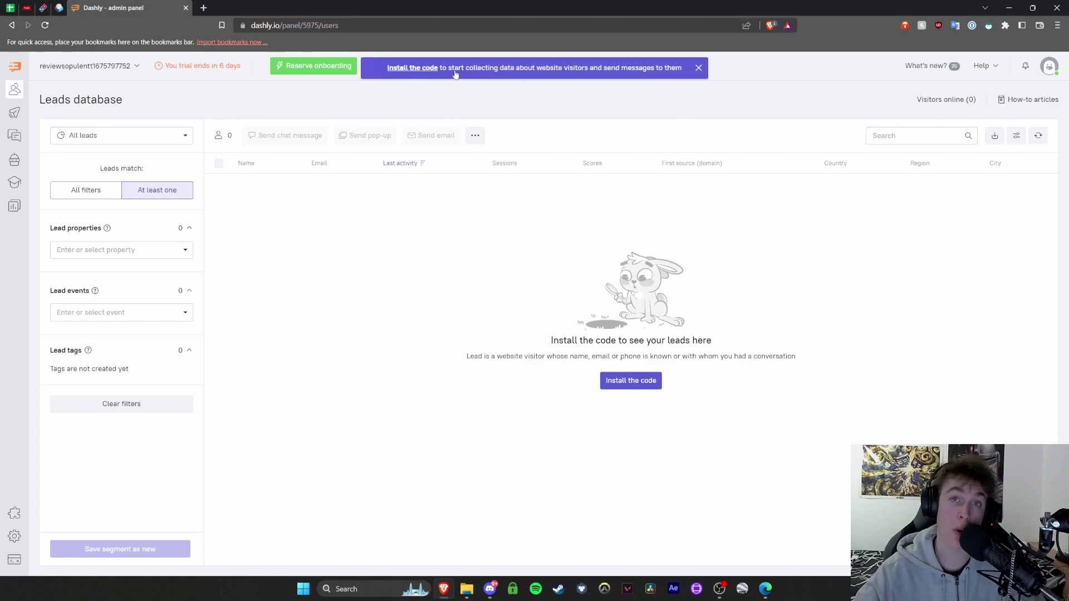
Step: Dismiss the banner about installing the code and review the additional actions available for leads
{"action": "left_click", "coordinate": [698, 68]}
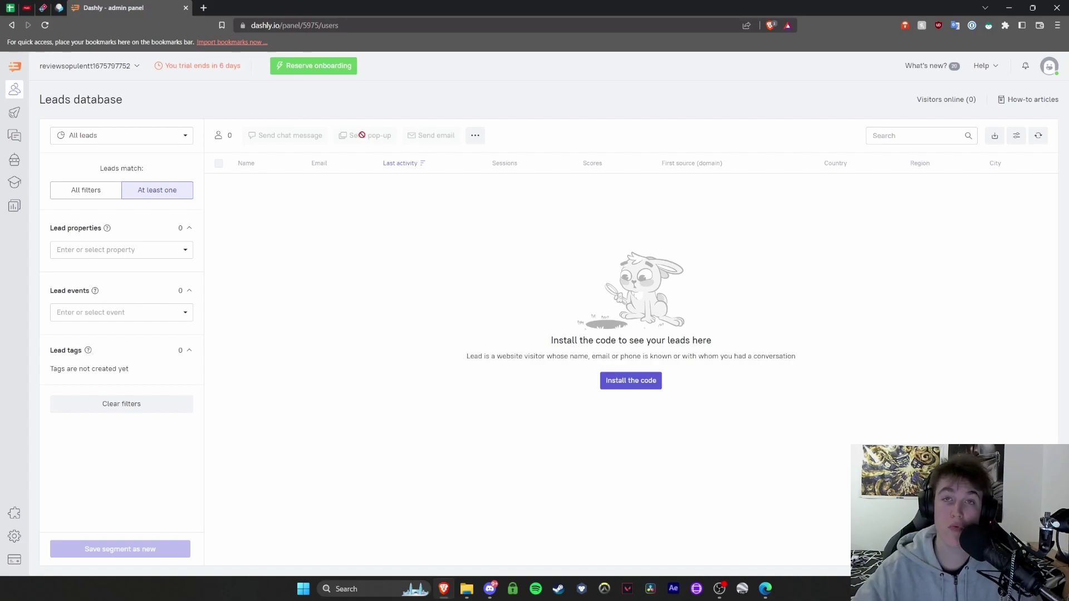
{"action": "left_click", "coordinate": [475, 137]}
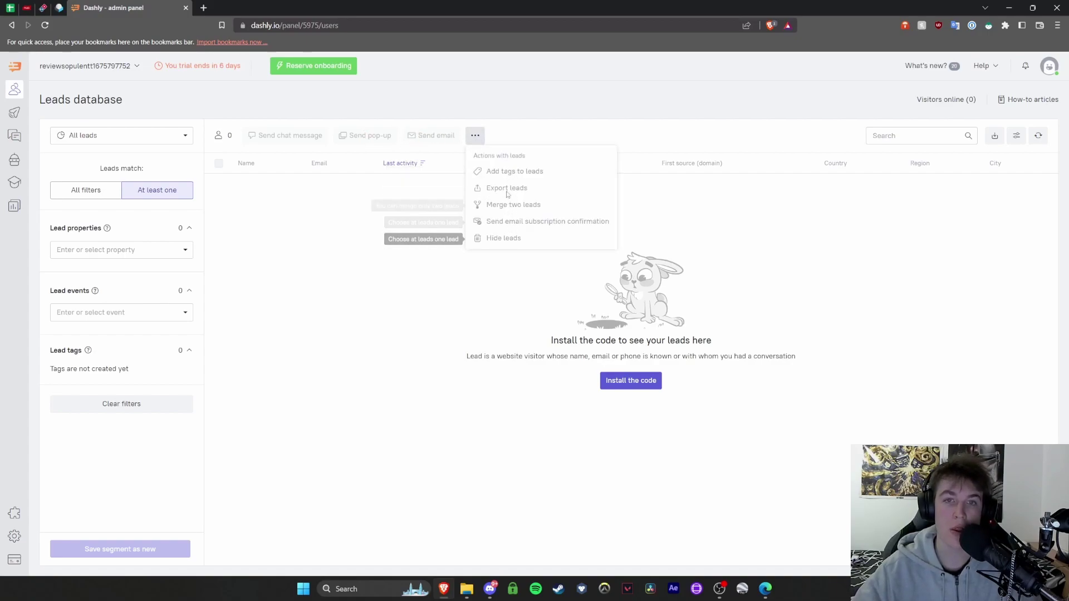
{"action": "left_click", "coordinate": [379, 239]}
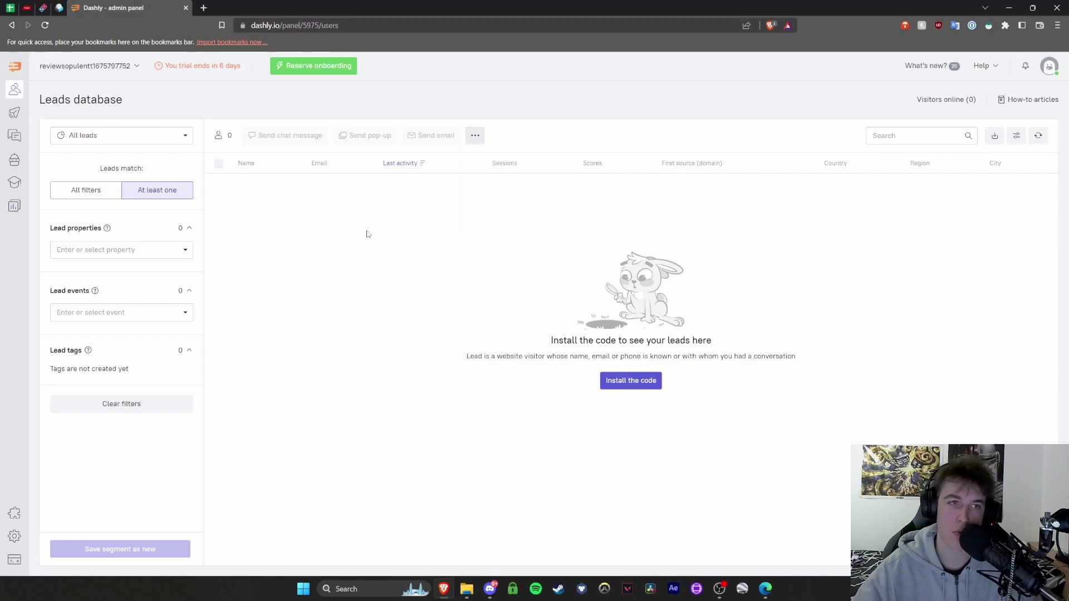
Step: Create a new triggered chat message from the "Ask if you need help" template and dismiss the Dashly Bot pop-up
{"action": "left_click", "coordinate": [15, 113]}
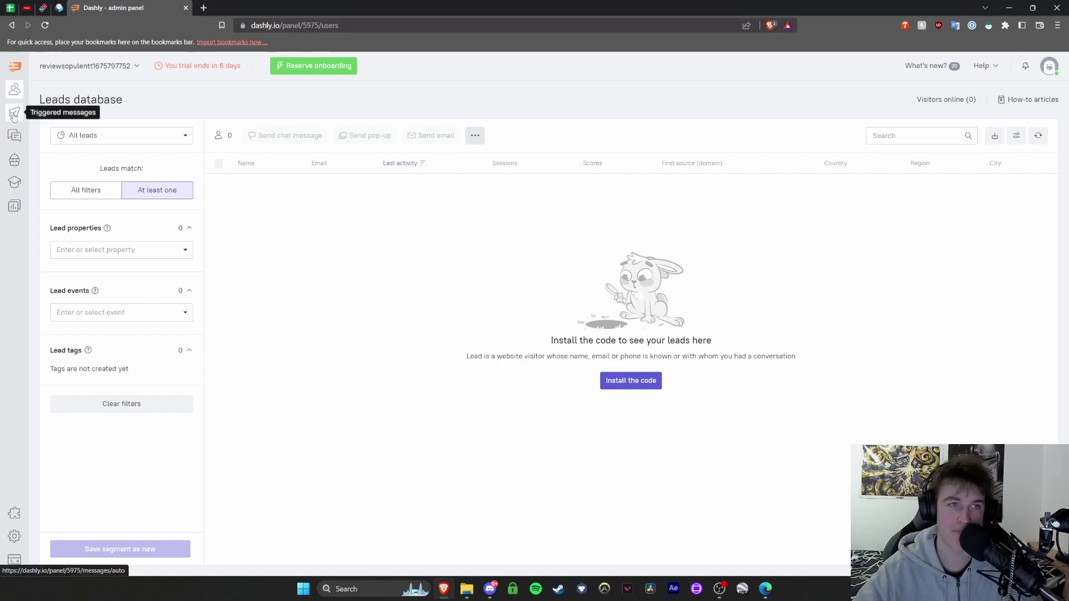
{"action": "left_click_drag", "start_coordinate": [143, 99], "coordinate": [250, 100]}
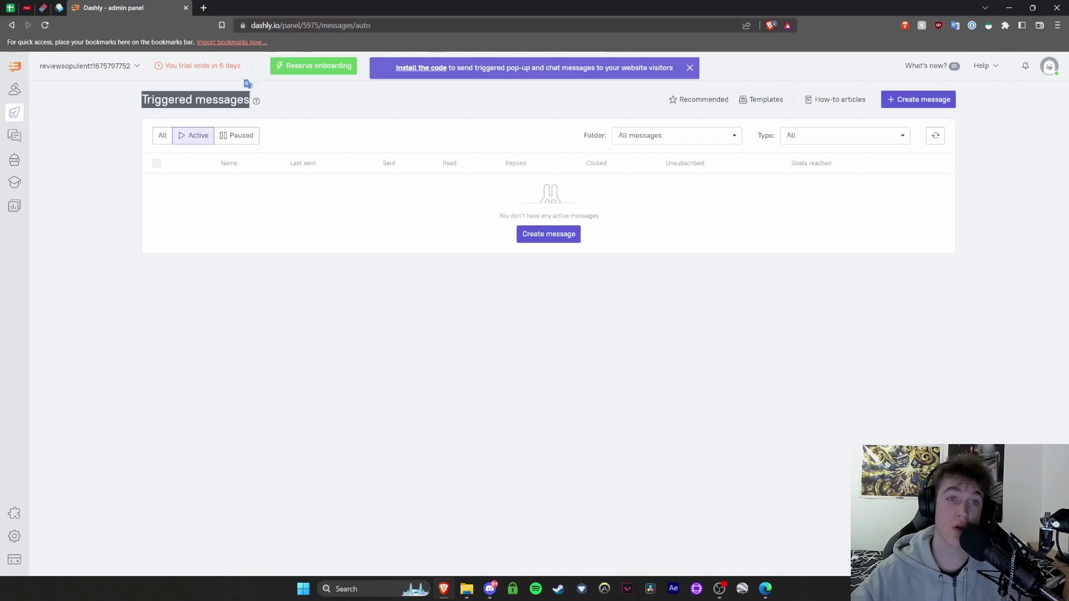
{"action": "left_click", "coordinate": [499, 126]}
{"action": "left_click", "coordinate": [917, 99]}
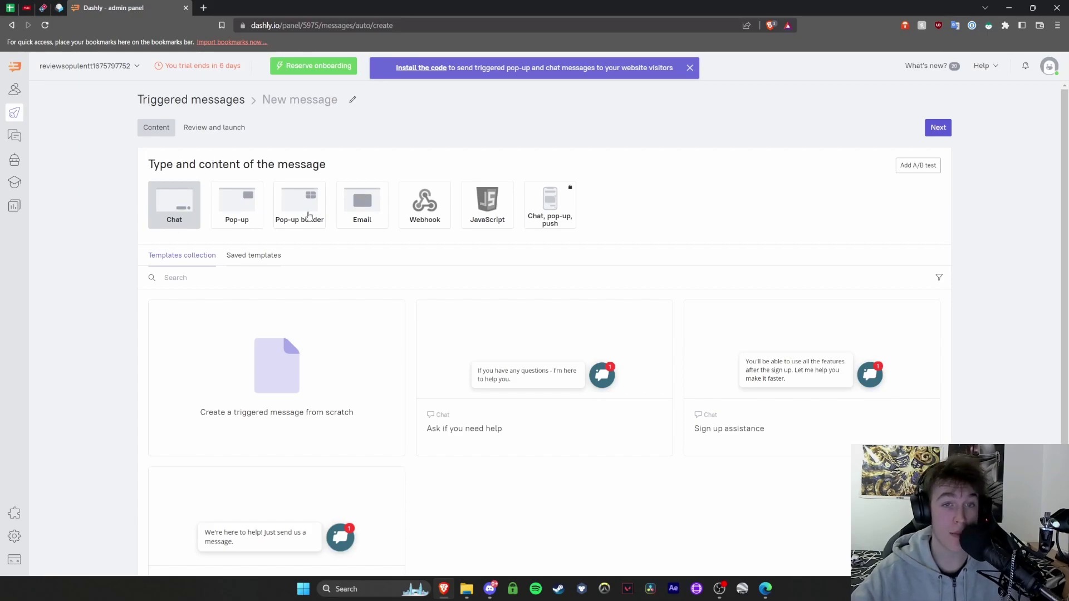
{"action": "scroll", "coordinate": [428, 213], "scroll_direction": "down", "scroll_amount": 3}
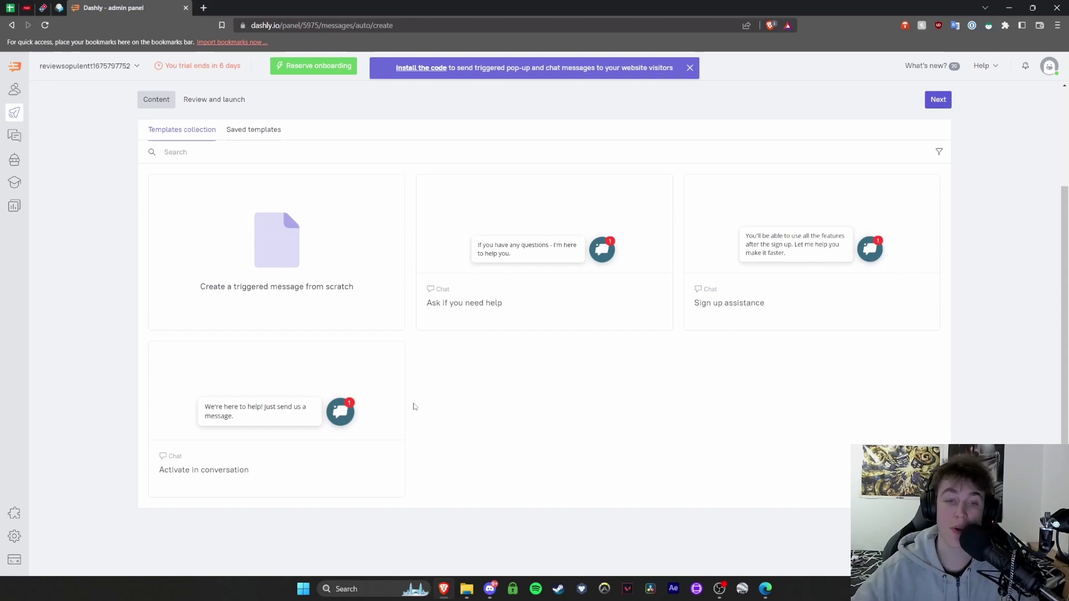
{"action": "left_click", "coordinate": [512, 291]}
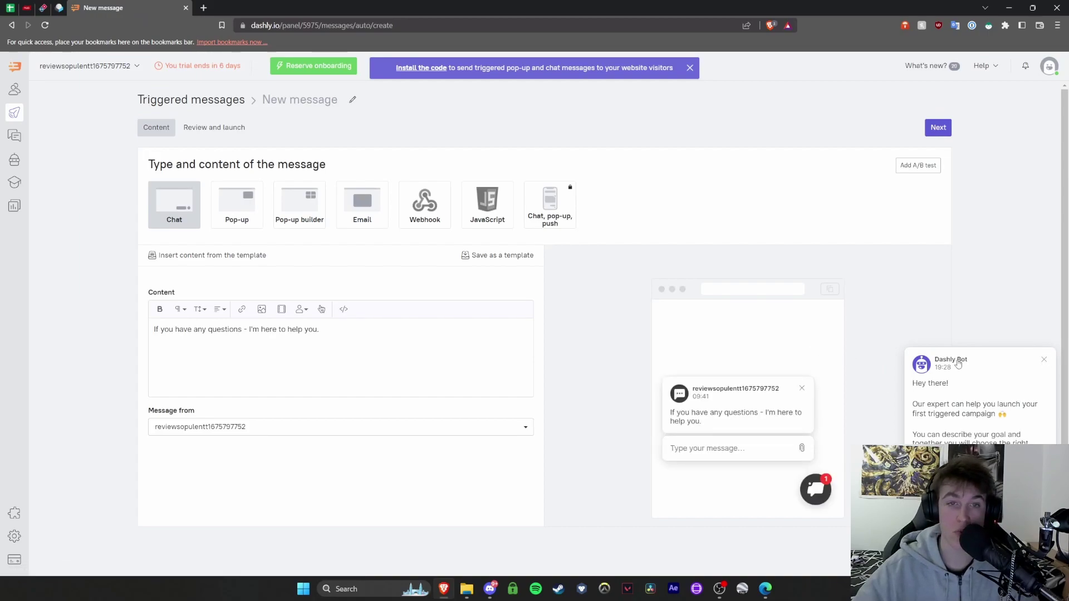
{"action": "left_click", "coordinate": [1044, 359]}
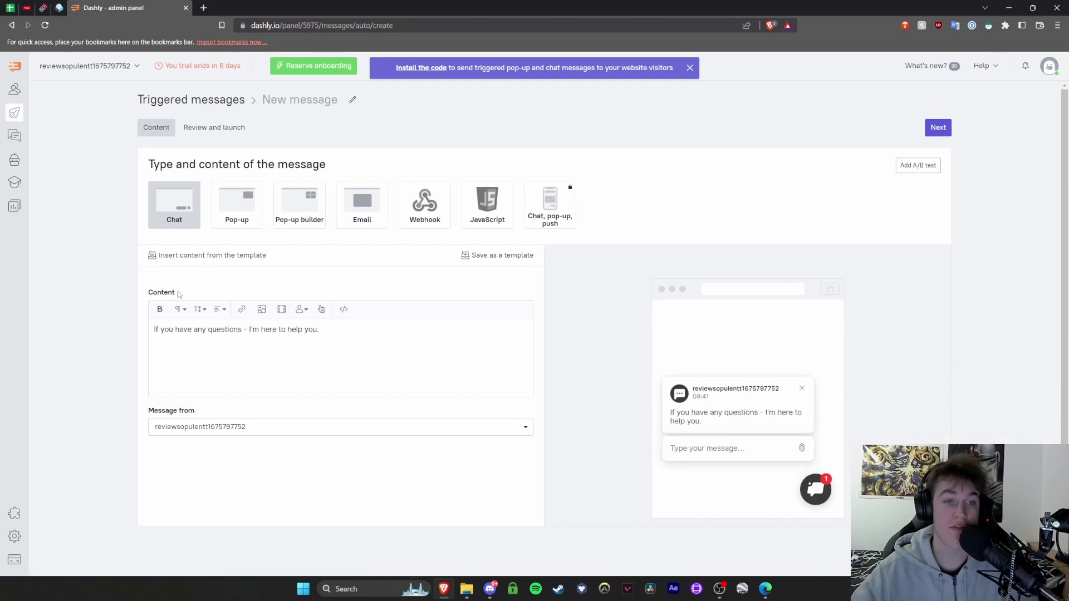
Step: Set the team member's profile as the message sender and replace the message text with "Hello! Welcome to my website!"
{"action": "left_click", "coordinate": [191, 421]}
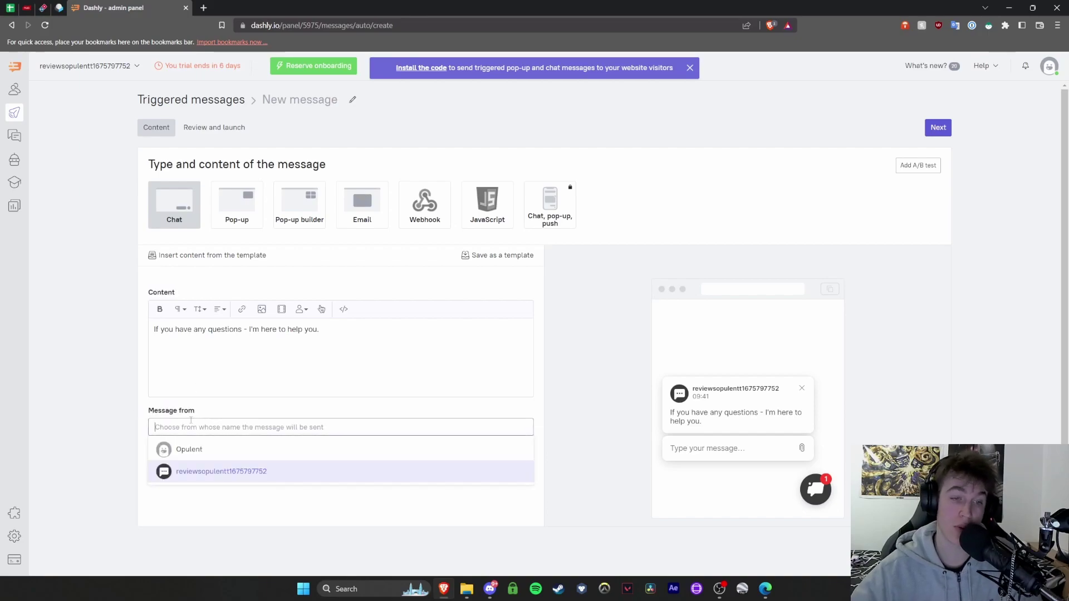
{"action": "left_click", "coordinate": [188, 449]}
{"action": "double_click", "coordinate": [214, 330]}
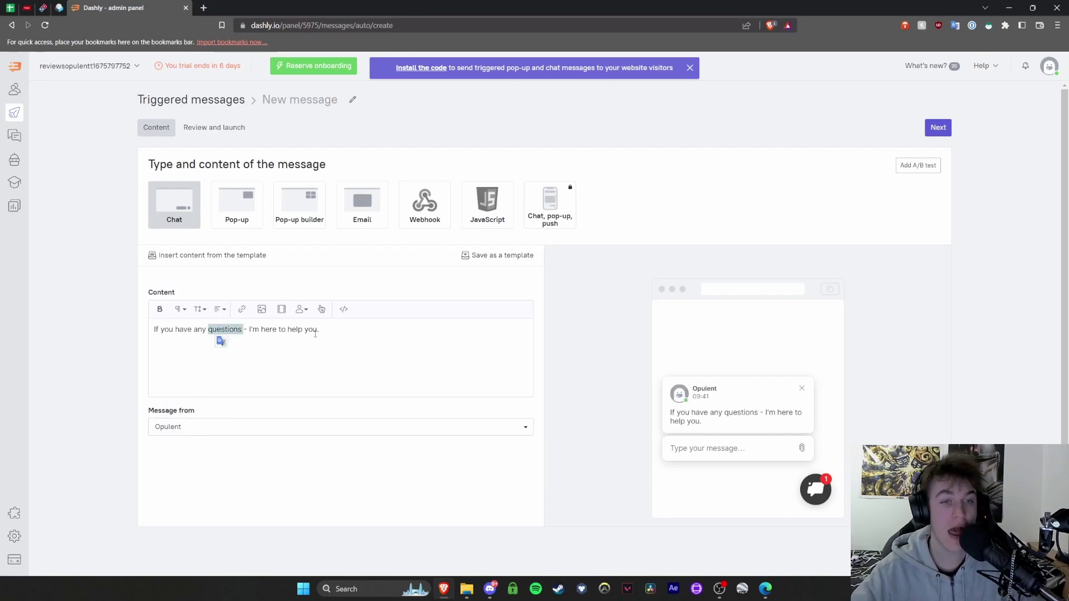
{"action": "key", "text": "ctrl+a"}
{"action": "type", "text": "Hello! W"}
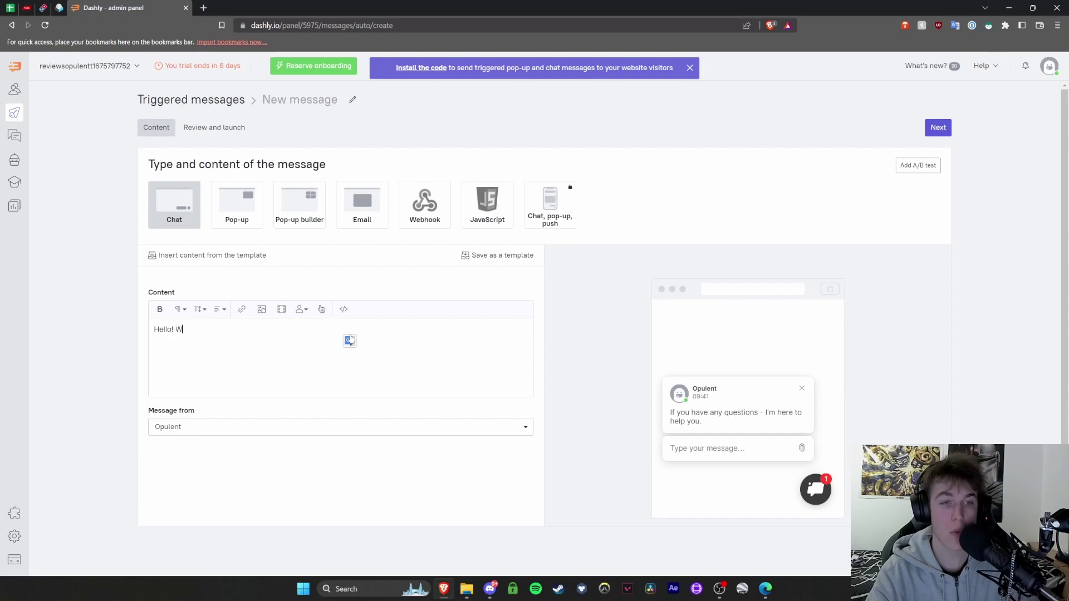
{"action": "type", "text": "elcome to my w"}
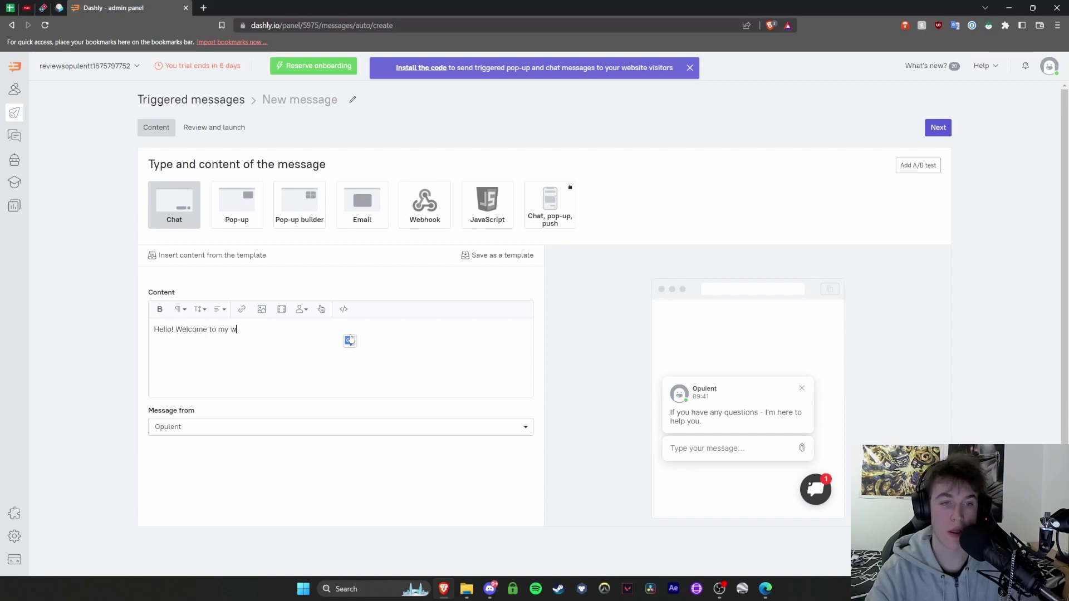
{"action": "type", "text": "ebsi"}
{"action": "key", "text": "BackSpace"}
{"action": "key", "text": "BackSpace"}
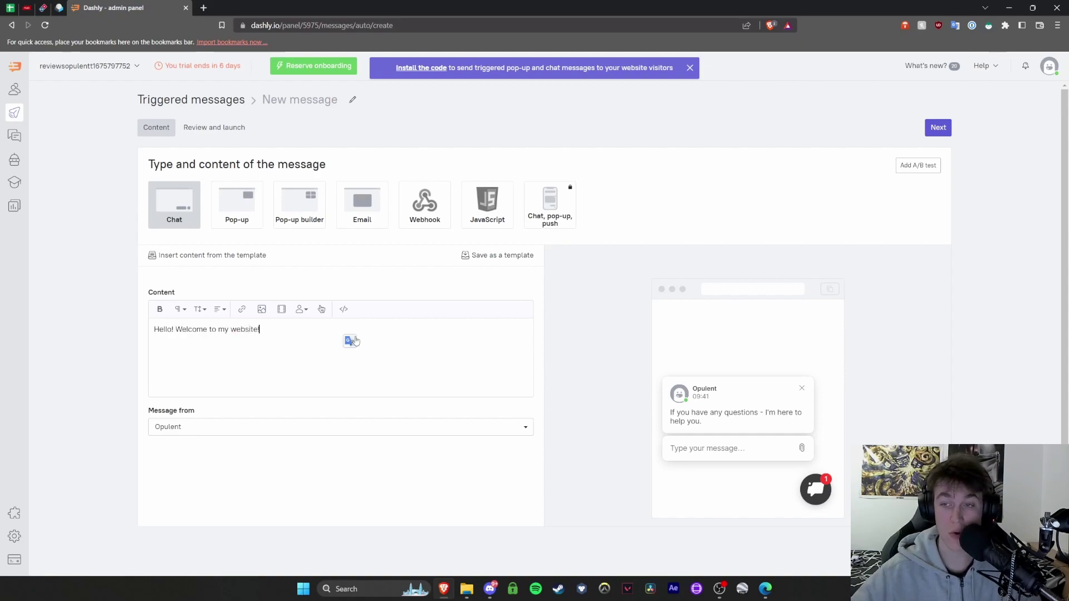
Step: Proceed to the message's review and launch settings and enable delayed sending after 5 seconds
{"action": "left_click", "coordinate": [938, 127]}
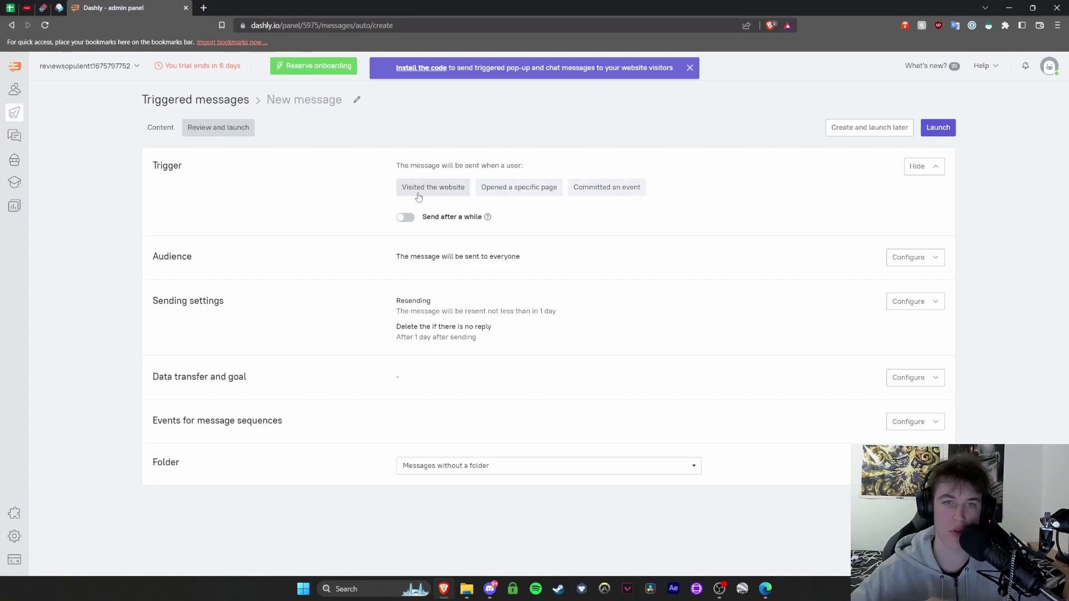
{"action": "left_click", "coordinate": [410, 219]}
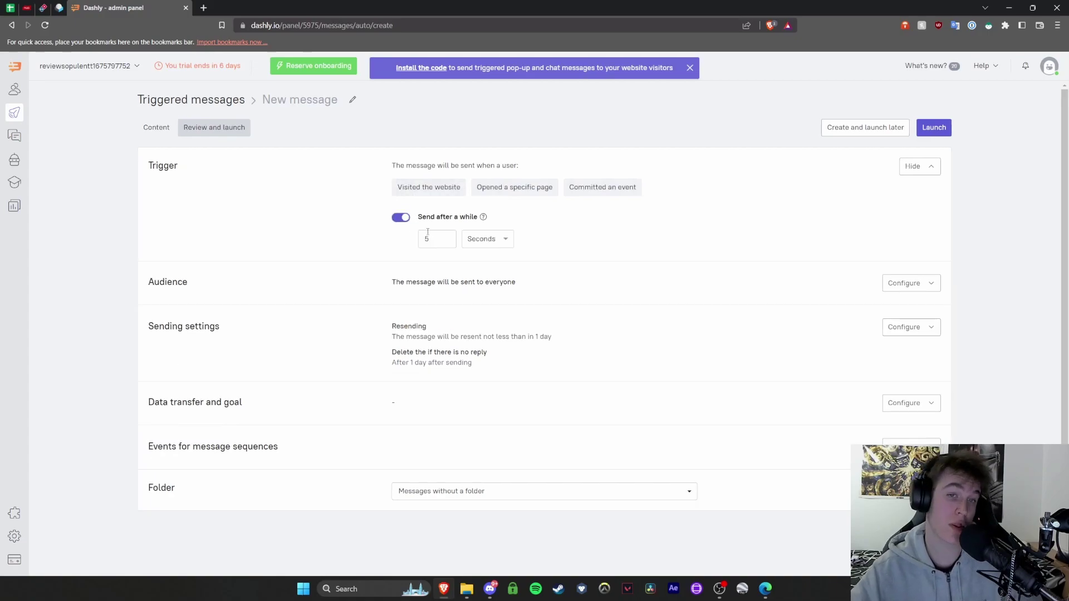
{"action": "left_click", "coordinate": [475, 239]}
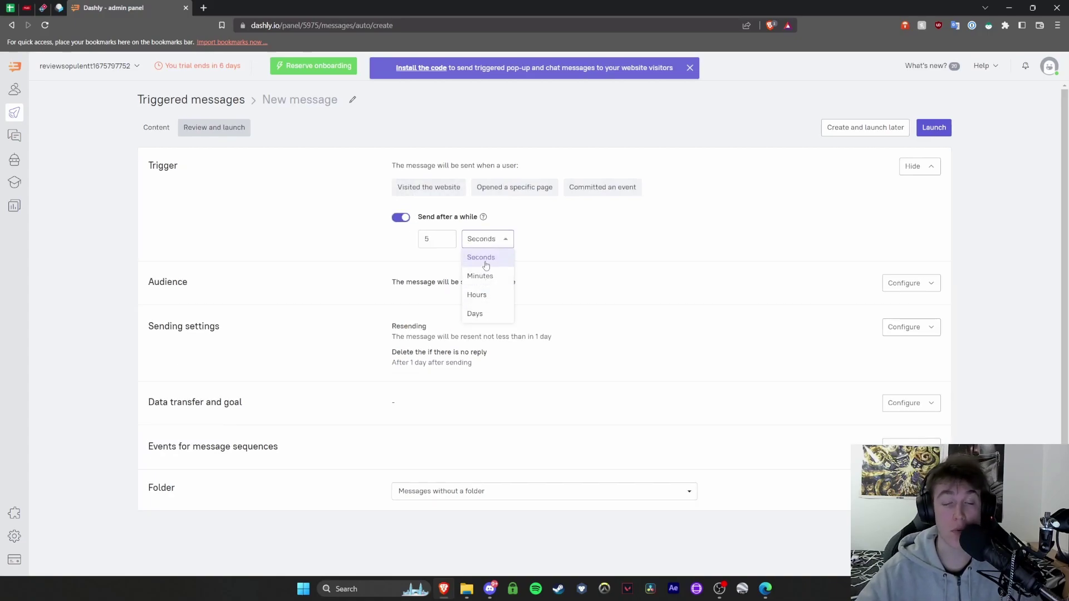
{"action": "left_click", "coordinate": [263, 210]}
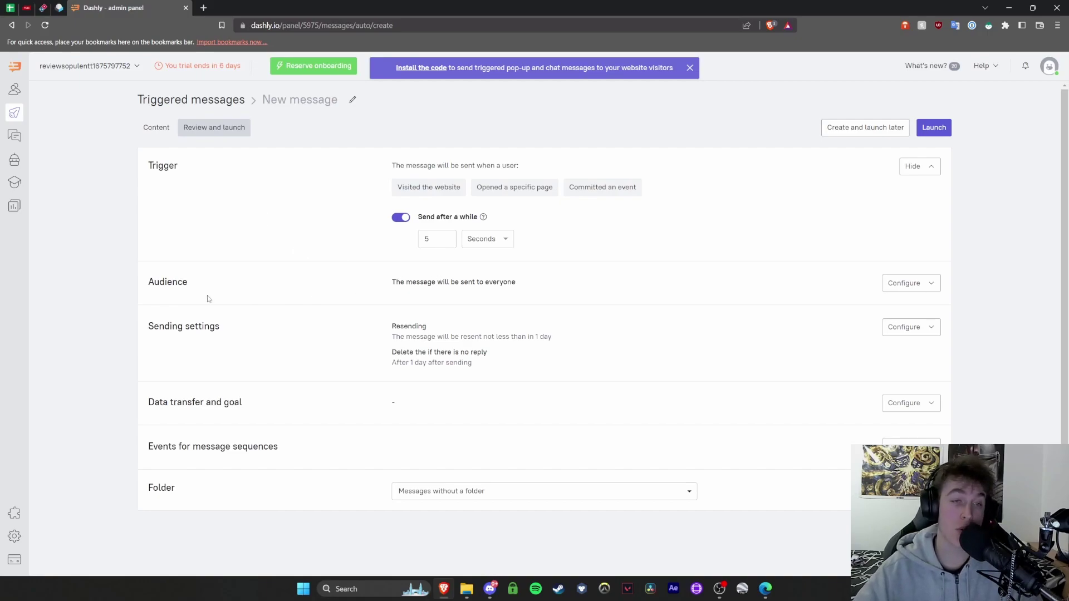
Step: Expand the audience options and review the audience, sending, and data transfer and goal settings of the message
{"action": "left_click", "coordinate": [904, 284]}
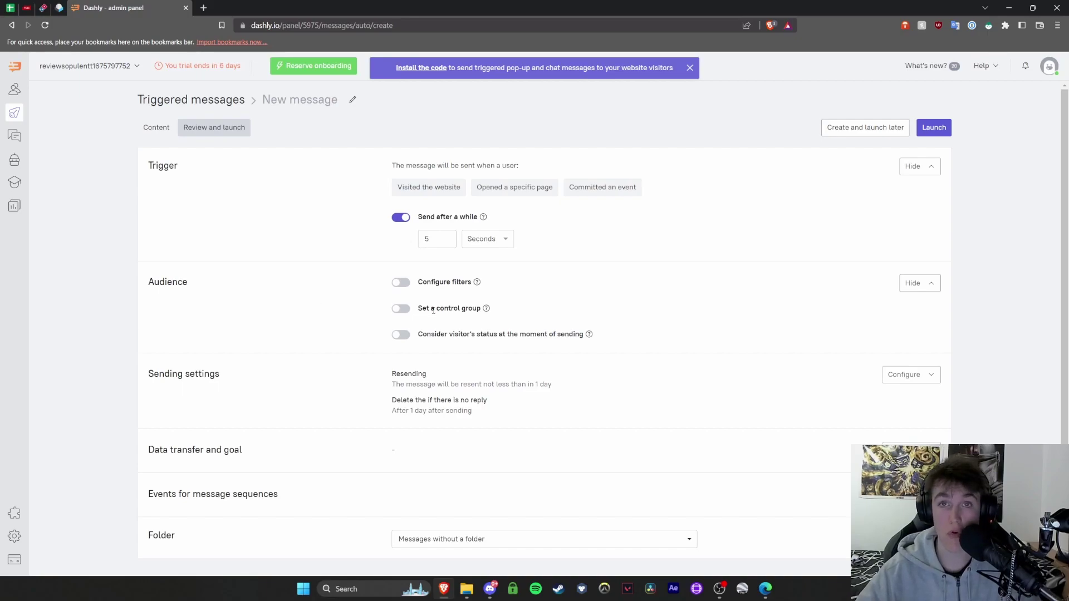
{"action": "left_click_drag", "start_coordinate": [197, 288], "coordinate": [132, 286]}
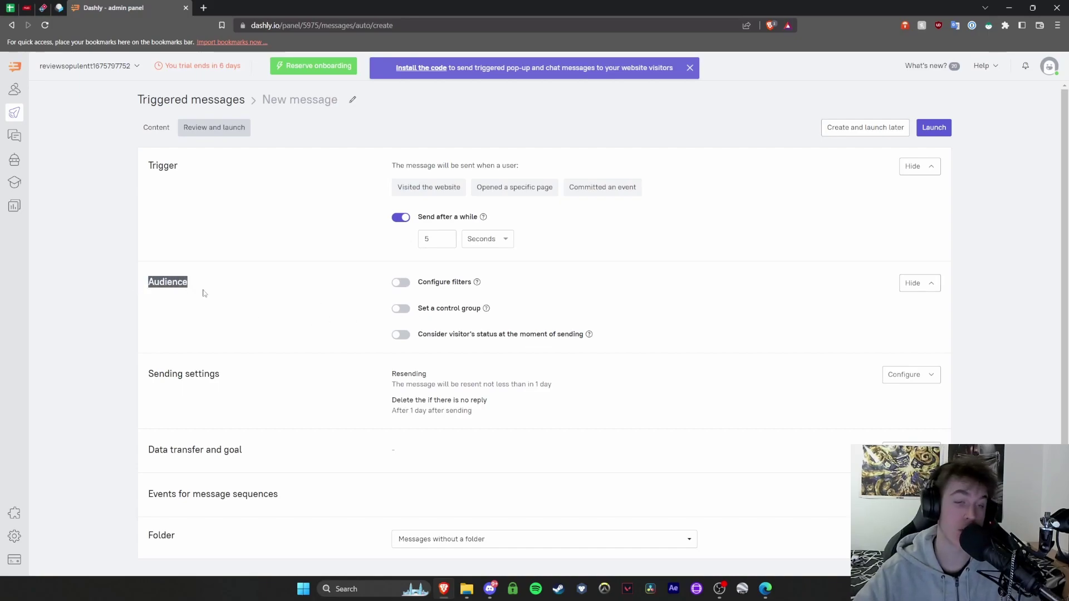
{"action": "scroll", "coordinate": [381, 327], "scroll_direction": "down", "scroll_amount": 1}
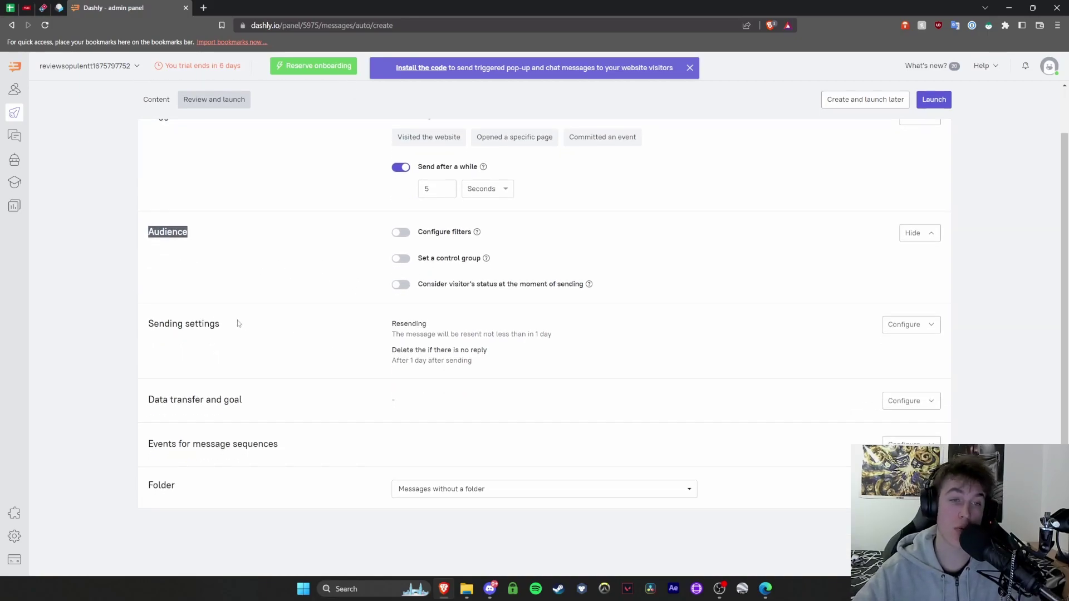
{"action": "left_click_drag", "start_coordinate": [234, 324], "coordinate": [122, 324]}
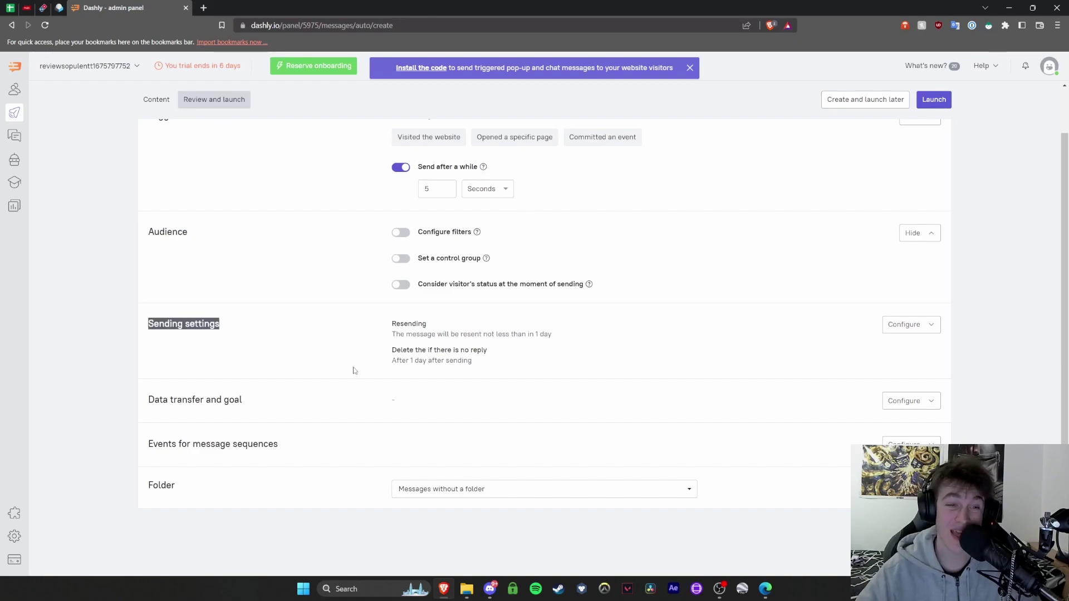
{"action": "left_click_drag", "start_coordinate": [156, 398], "coordinate": [273, 405]}
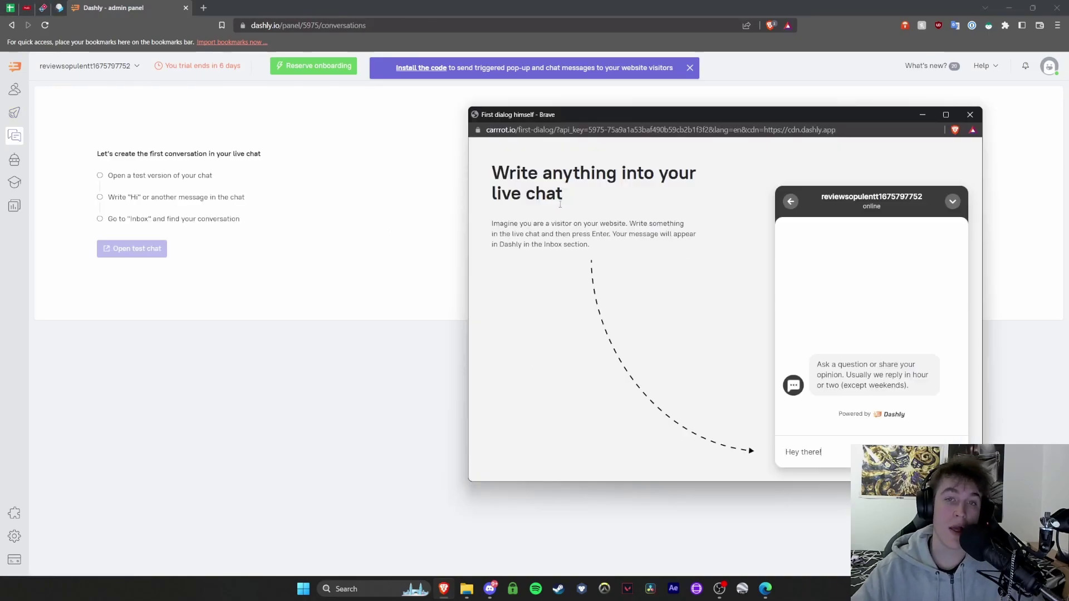
Step: Send "Hey there!" as a visitor through the test live chat and close the resulting conversation in the inbox
{"action": "left_click_drag", "start_coordinate": [97, 155], "coordinate": [270, 155]}
{"action": "left_click_drag", "start_coordinate": [108, 175], "coordinate": [240, 181]}
{"action": "left_click_drag", "start_coordinate": [122, 206], "coordinate": [220, 220]}
{"action": "mouse_move", "coordinate": [452, 589]}
{"action": "left_click", "coordinate": [490, 538]}
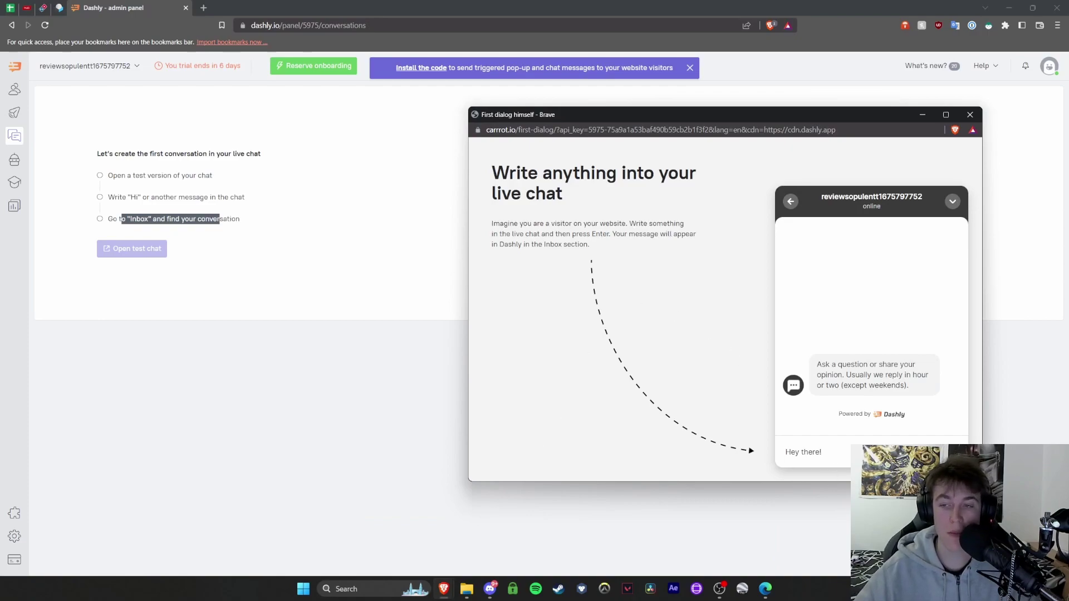
{"action": "type", "text": "Hey there!"}
{"action": "key", "text": "Return"}
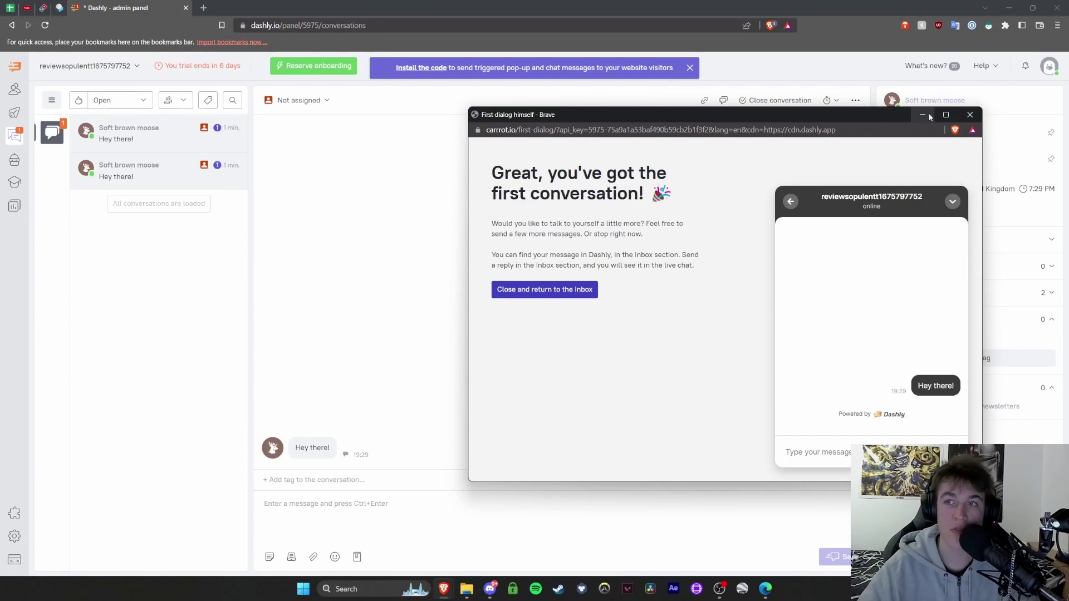
{"action": "key", "text": "ctrl+w"}
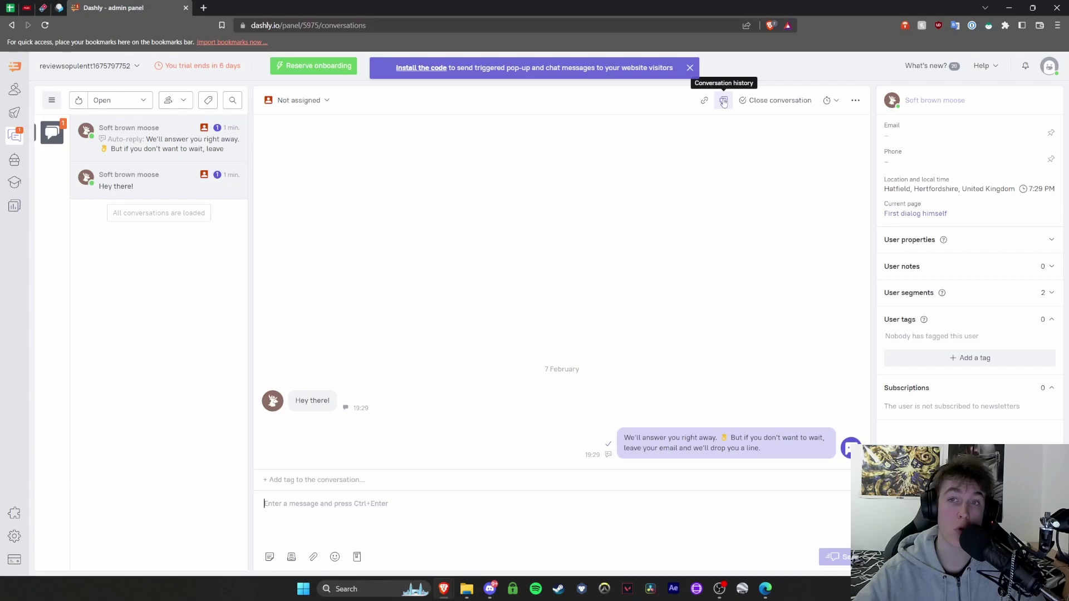
{"action": "left_click", "coordinate": [763, 106]}
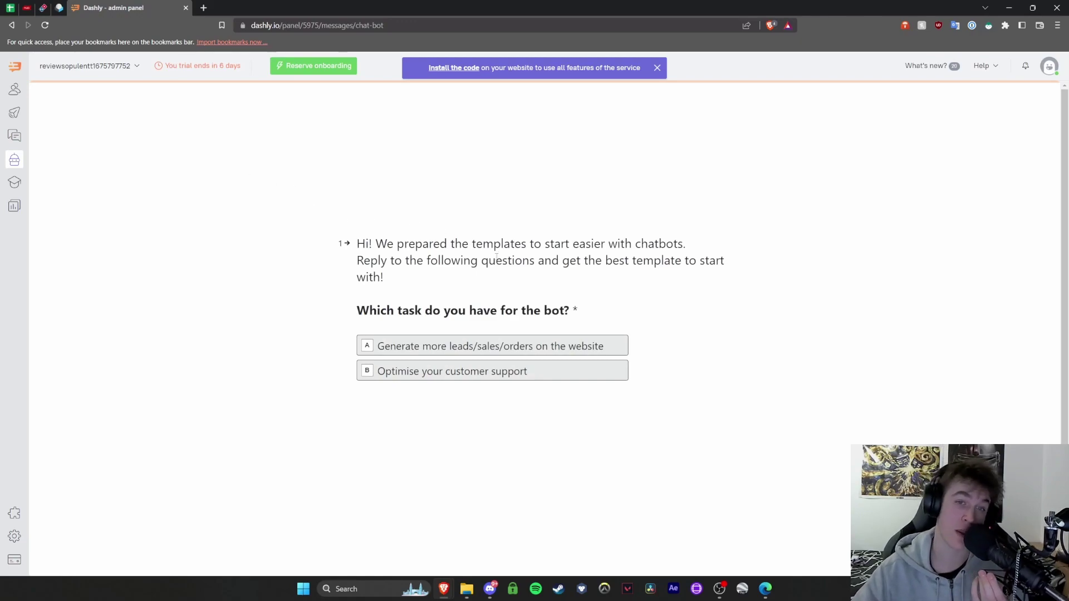
Step: Create a chatbot from the "Qualification to offer a good" template, answering with more leads/sales/orders, Goods and Several categories
{"action": "left_click_drag", "start_coordinate": [444, 310], "coordinate": [497, 312]}
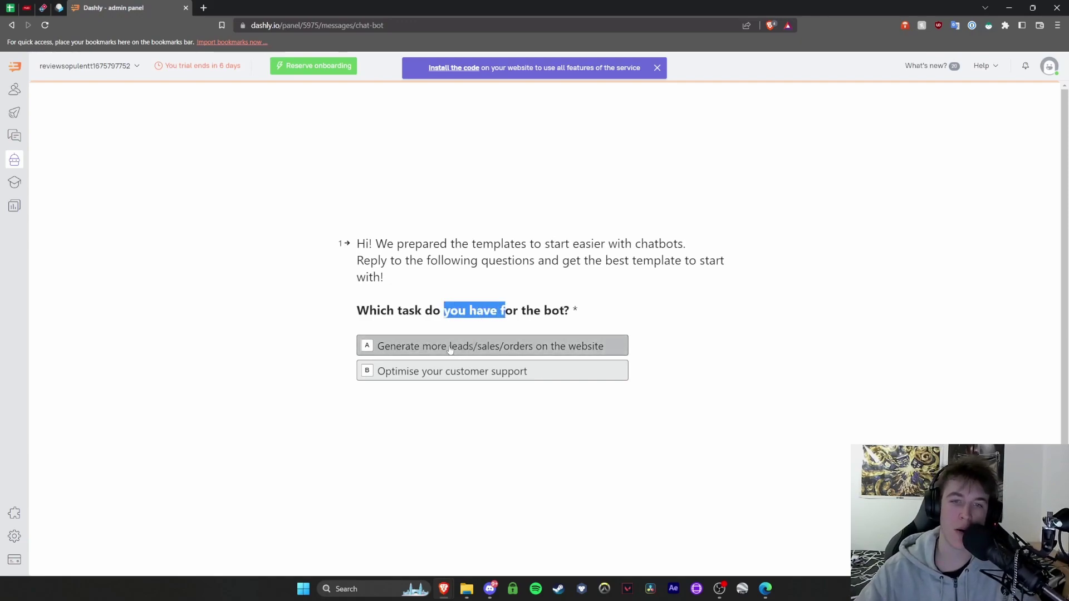
{"action": "left_click", "coordinate": [399, 346]}
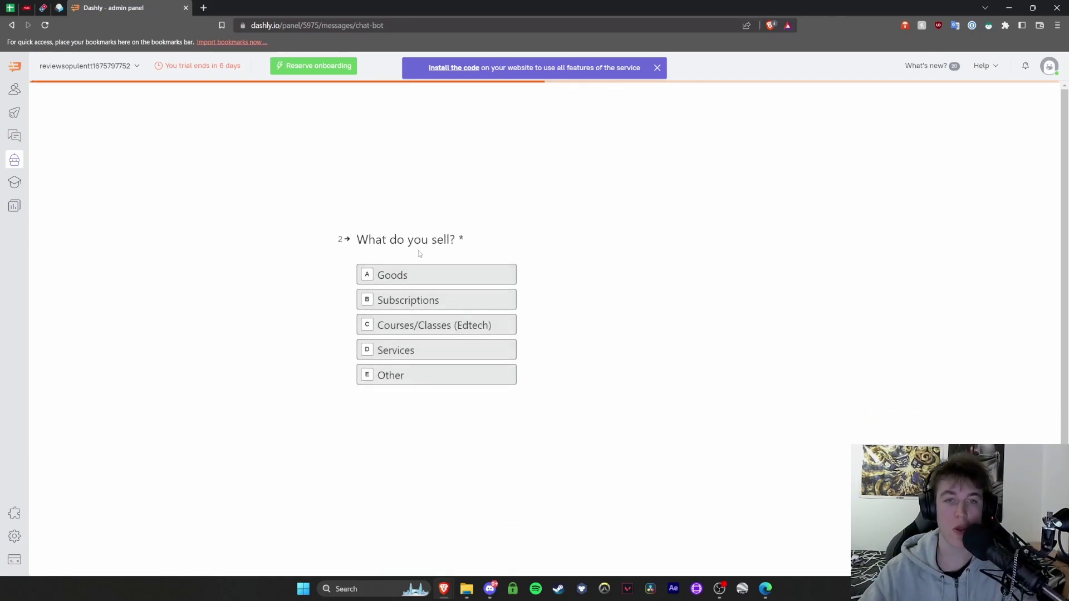
{"action": "left_click", "coordinate": [403, 276]}
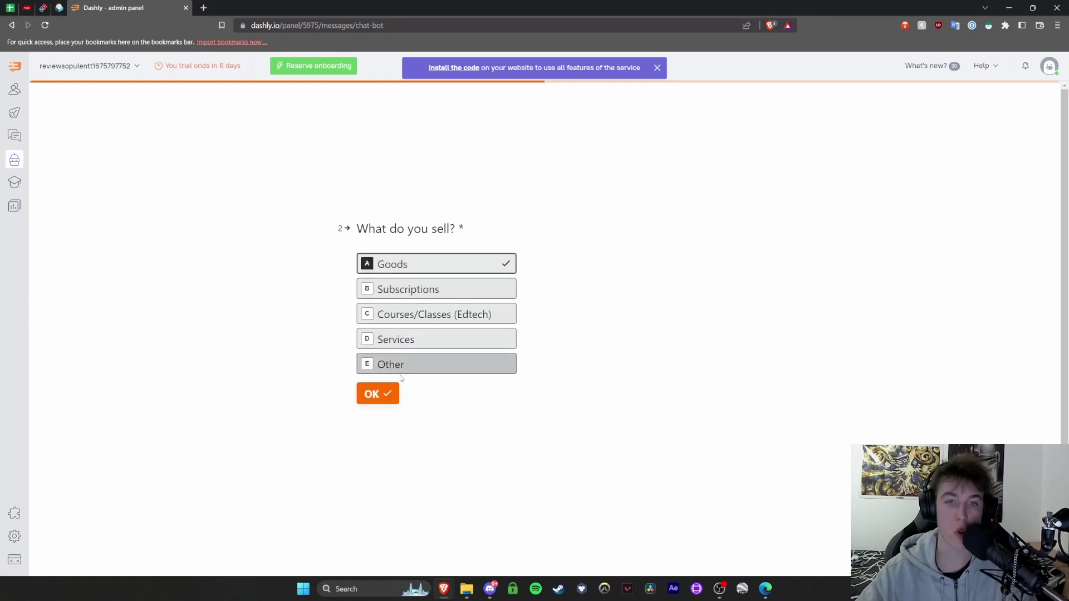
{"action": "key", "text": "a"}
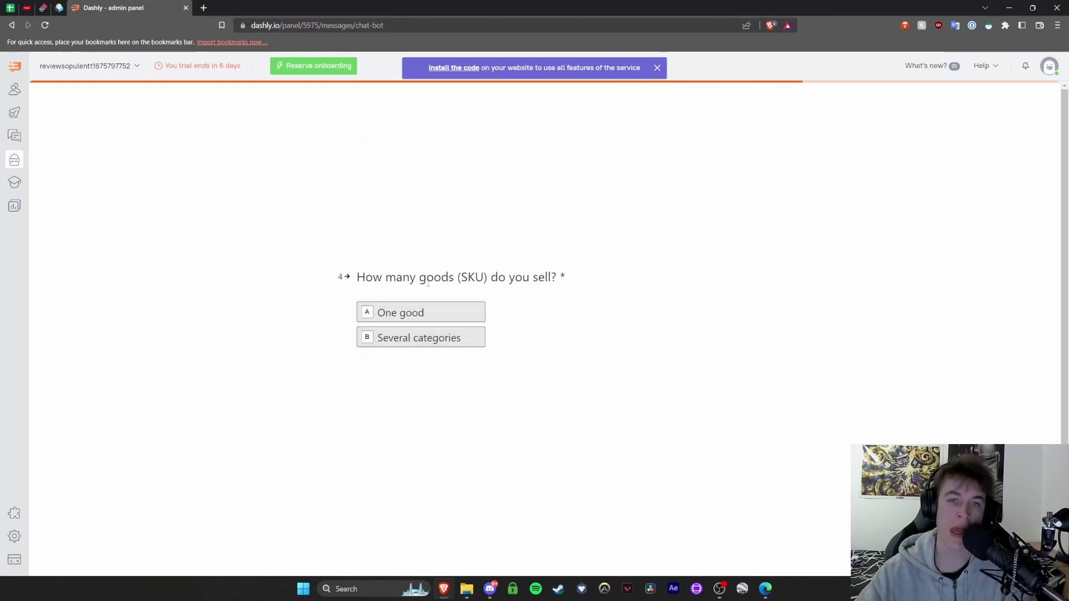
{"action": "left_click", "coordinate": [405, 333]}
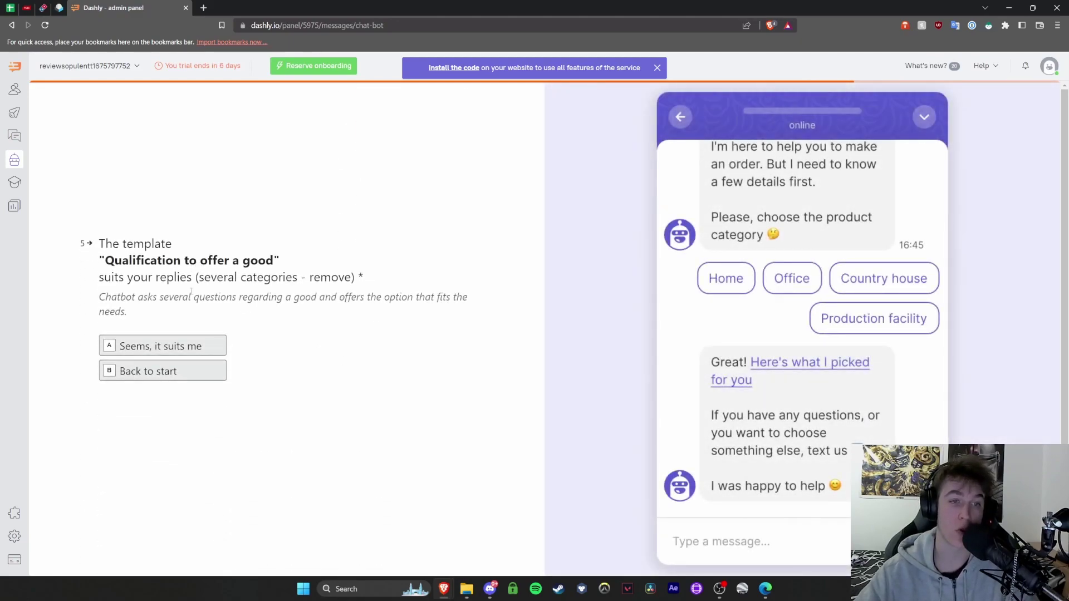
{"action": "left_click", "coordinate": [178, 346]}
{"action": "left_click", "coordinate": [185, 386]}
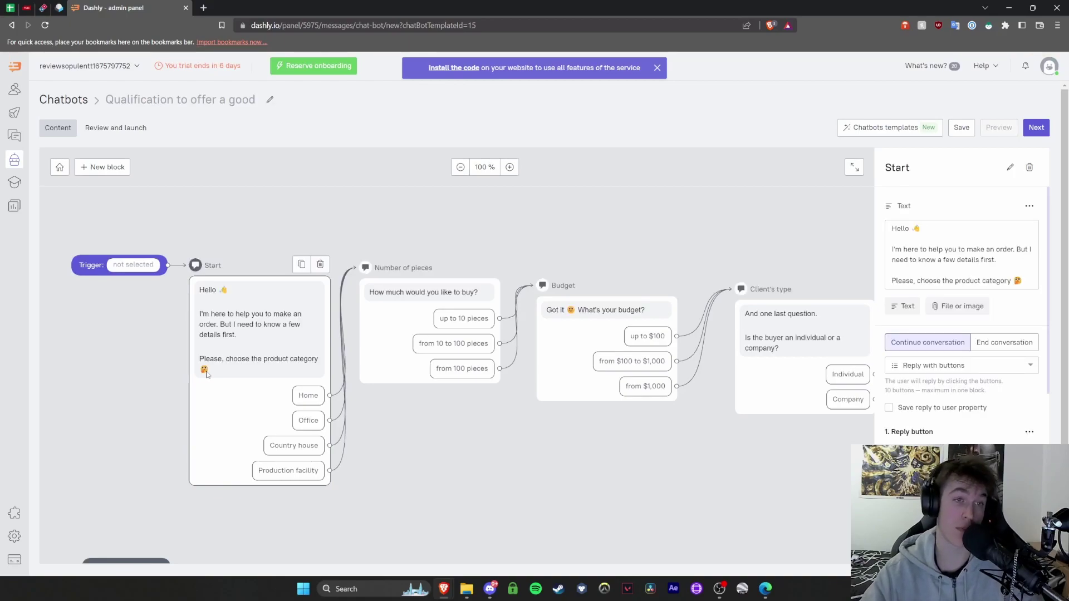
Step: Reconnect the "up to $100" reply to the Finish block and the "Office" reply to the Budget block
{"action": "left_click", "coordinate": [340, 252]}
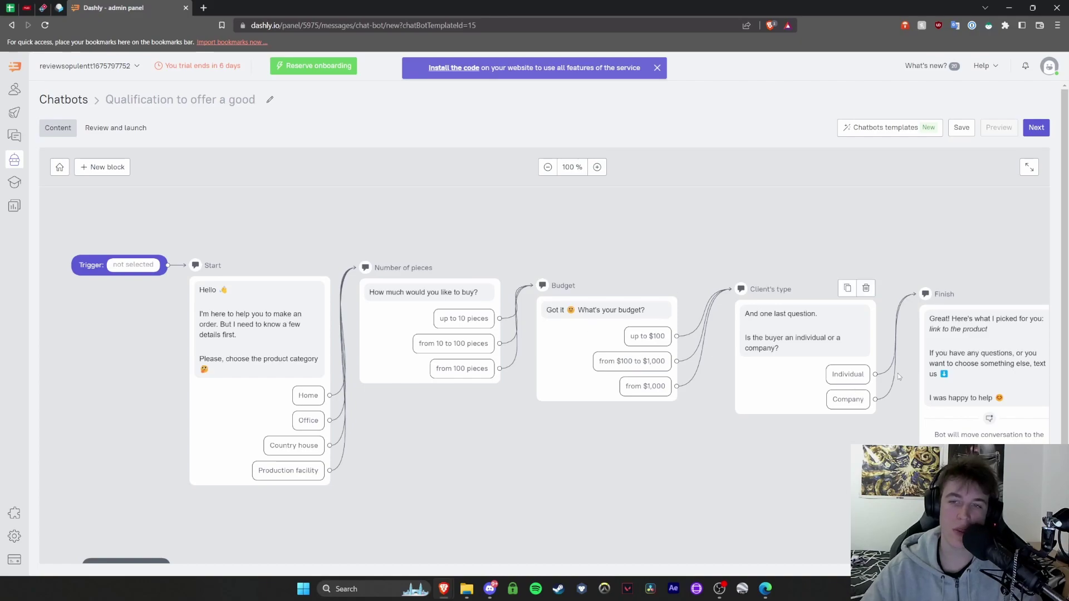
{"action": "scroll", "coordinate": [885, 377], "scroll_direction": "left", "scroll_amount": 1}
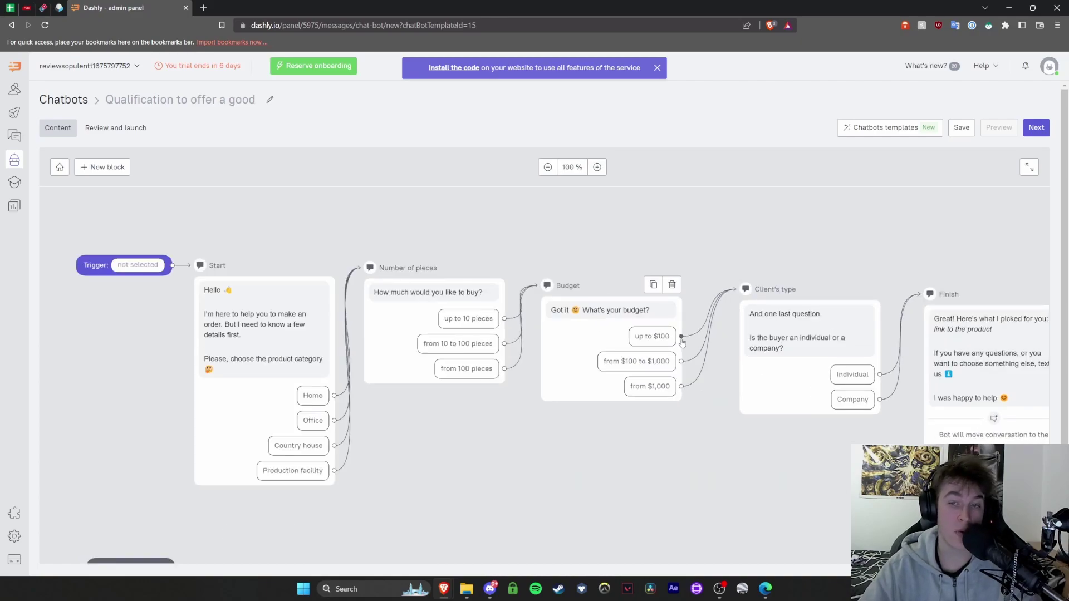
{"action": "left_click_drag", "start_coordinate": [681, 337], "coordinate": [737, 307]}
{"action": "scroll", "coordinate": [676, 351], "scroll_direction": "up", "scroll_amount": 1}
{"action": "left_click_drag", "start_coordinate": [673, 353], "coordinate": [925, 379]}
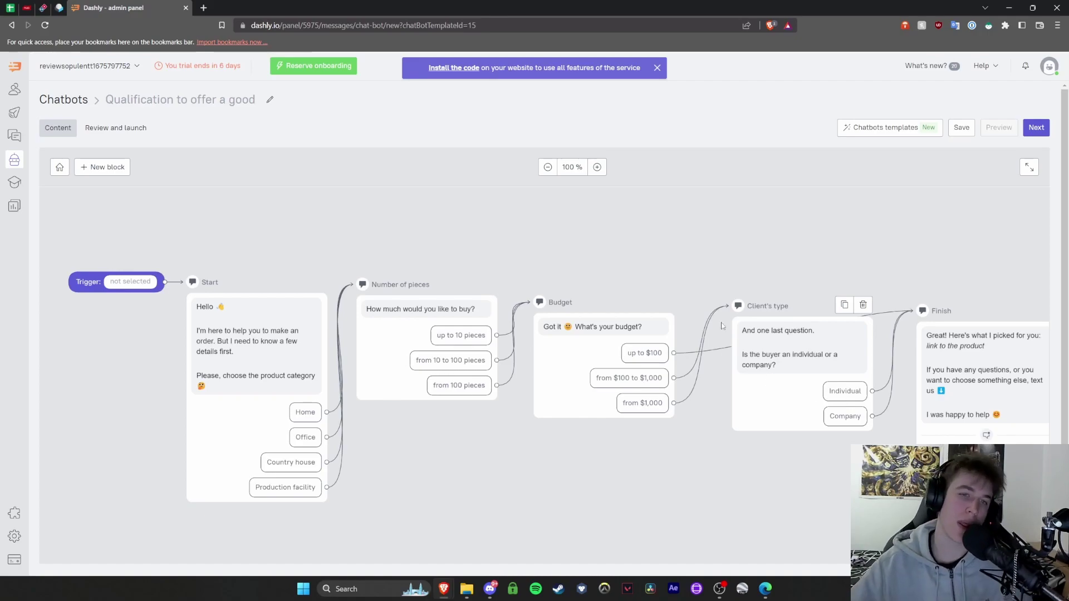
{"action": "left_click_drag", "start_coordinate": [328, 439], "coordinate": [410, 372]}
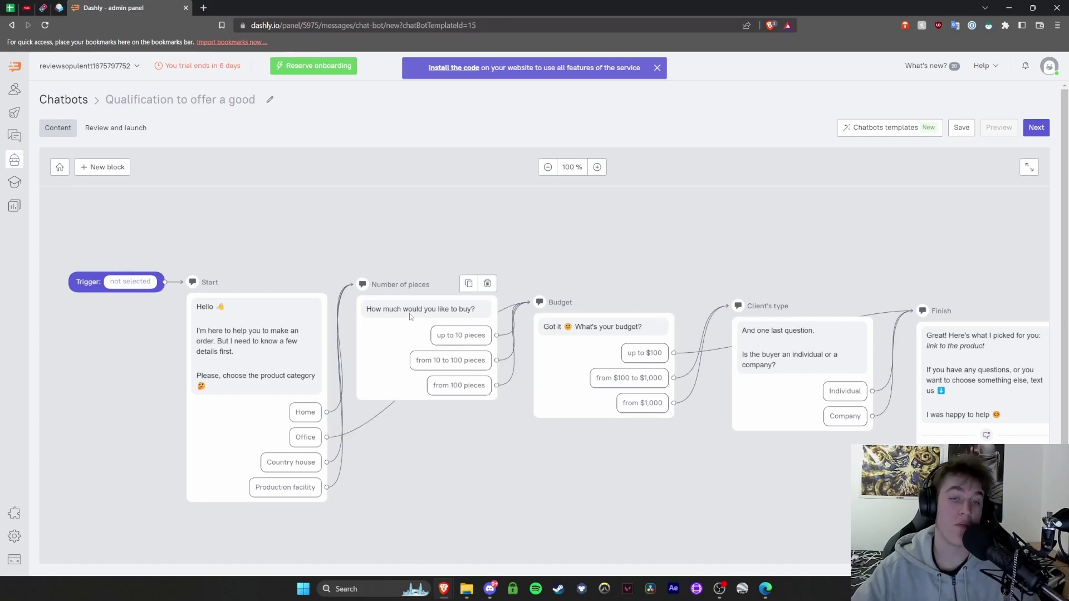
Step: Review the Number of pieces block's question and reply buttons, and check which types of new block are available
{"action": "left_click", "coordinate": [410, 309]}
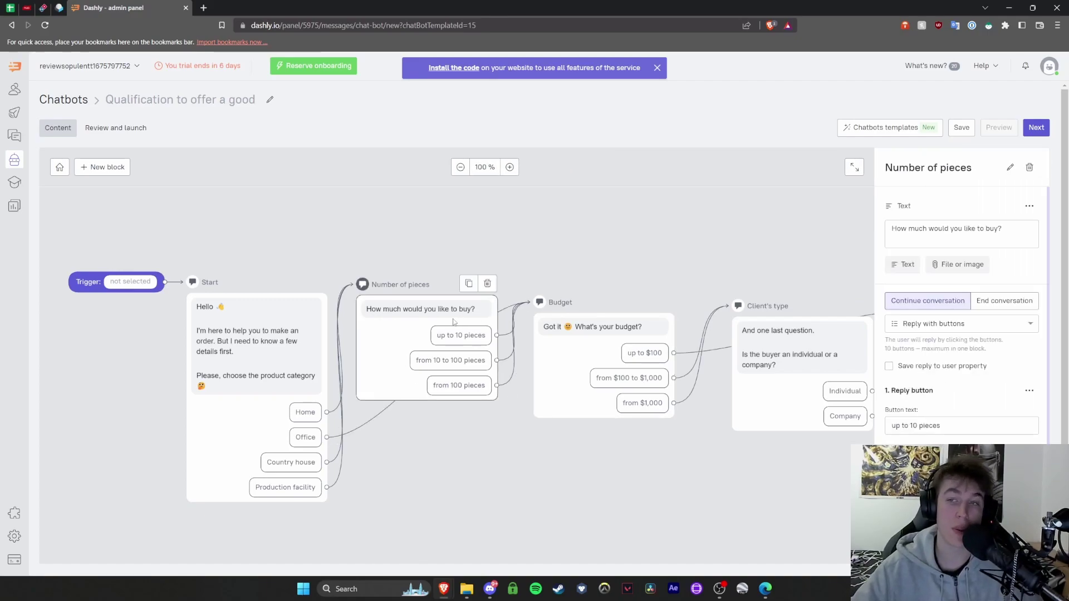
{"action": "left_click_drag", "start_coordinate": [888, 228], "coordinate": [1002, 229]}
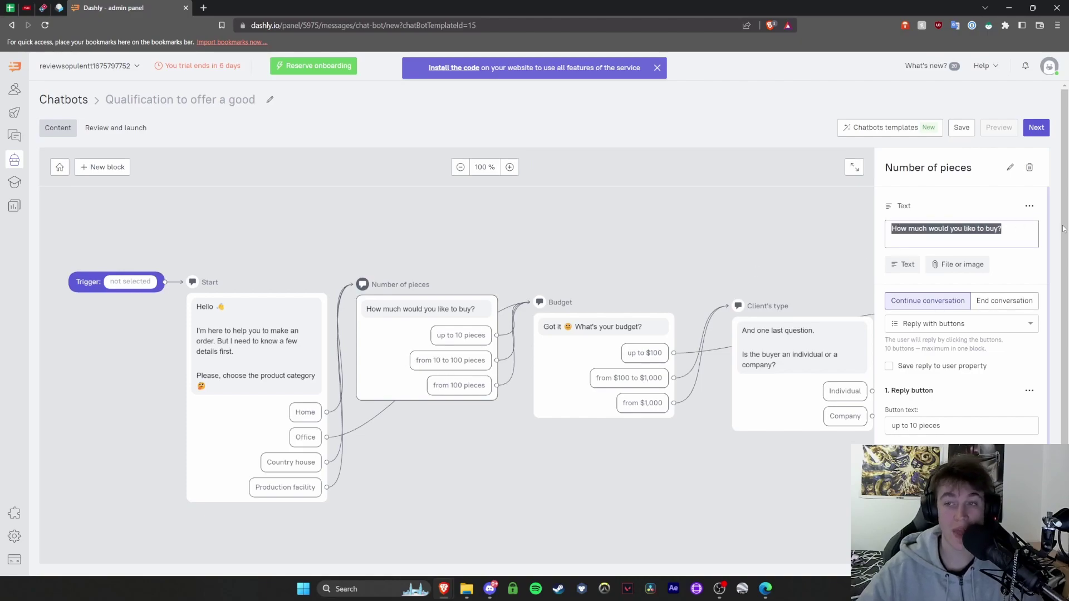
{"action": "scroll", "coordinate": [919, 256], "scroll_direction": "down", "scroll_amount": 3}
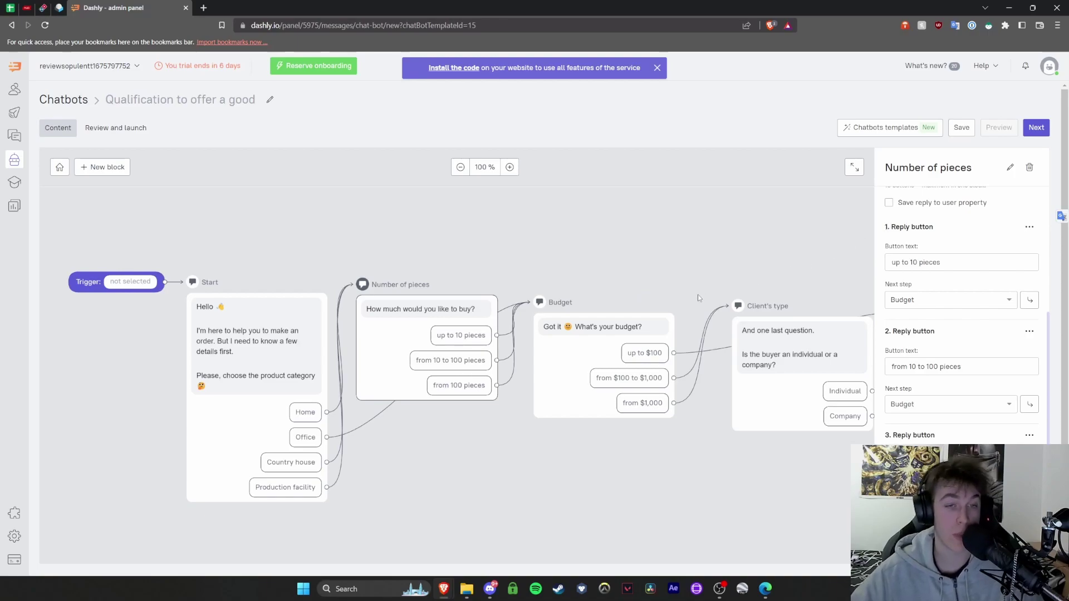
{"action": "left_click", "coordinate": [421, 230]}
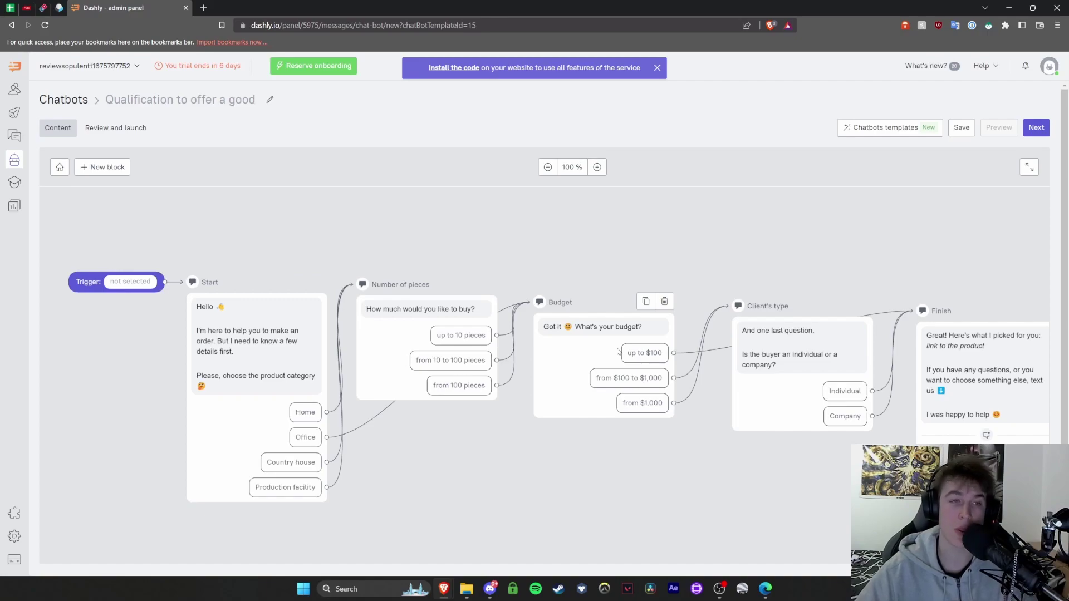
{"action": "left_click", "coordinate": [103, 167]}
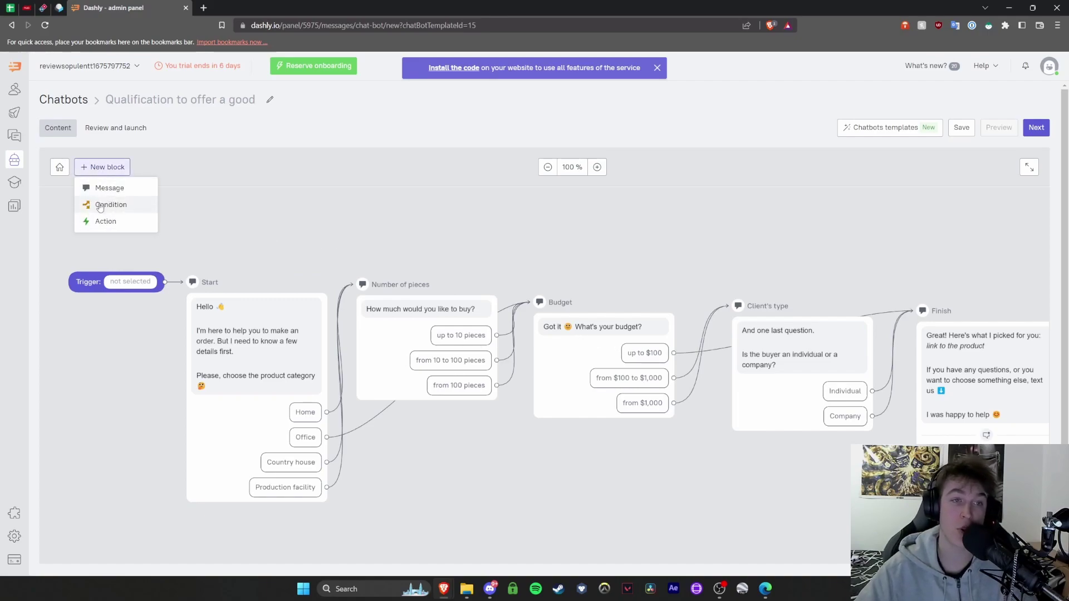
{"action": "left_click", "coordinate": [212, 220]}
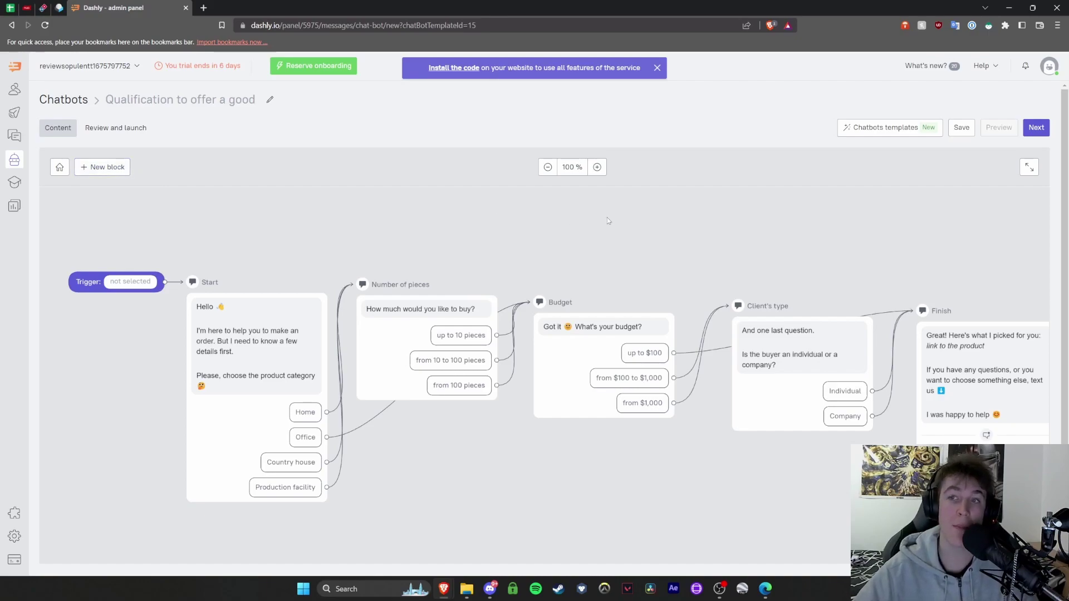
Step: Proceed to the chatbot's review and launch settings
{"action": "left_click", "coordinate": [1034, 128]}
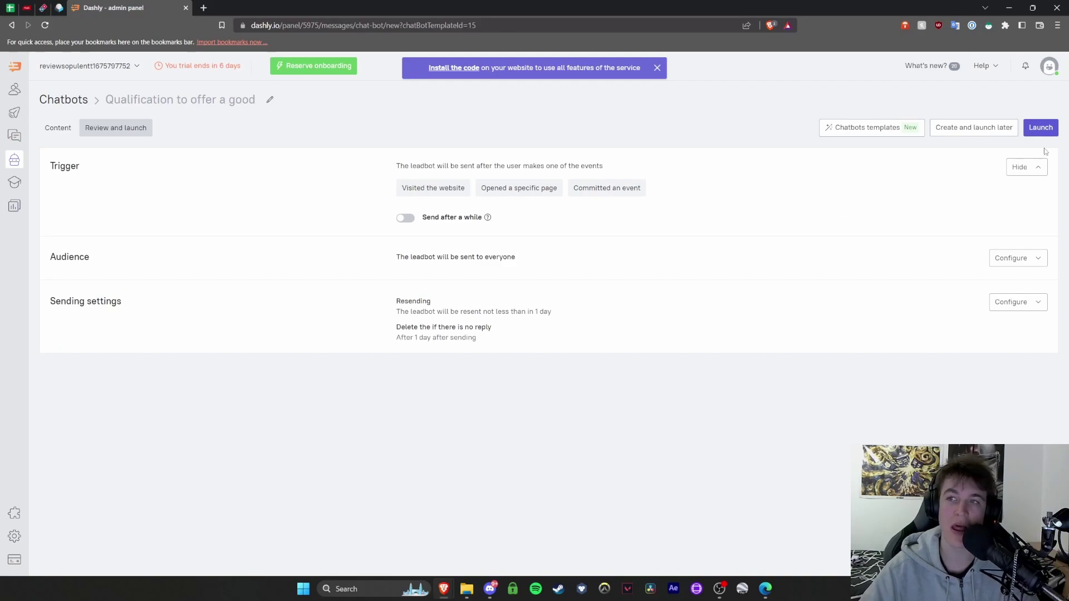
Step: Try to launch the "Qualification to offer a good" chatbot from its review settings
{"action": "left_click", "coordinate": [1040, 128]}
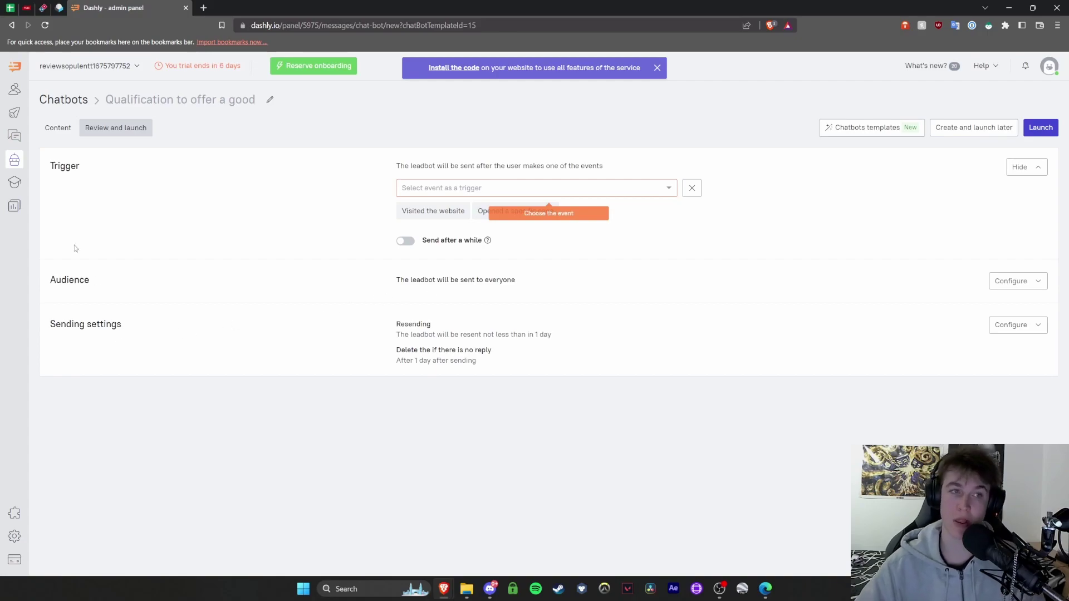
Step: Review the knowledge base feature overview, create a knowledge base, and read its introduction about sharing articles in the live chat
{"action": "left_click", "coordinate": [15, 183]}
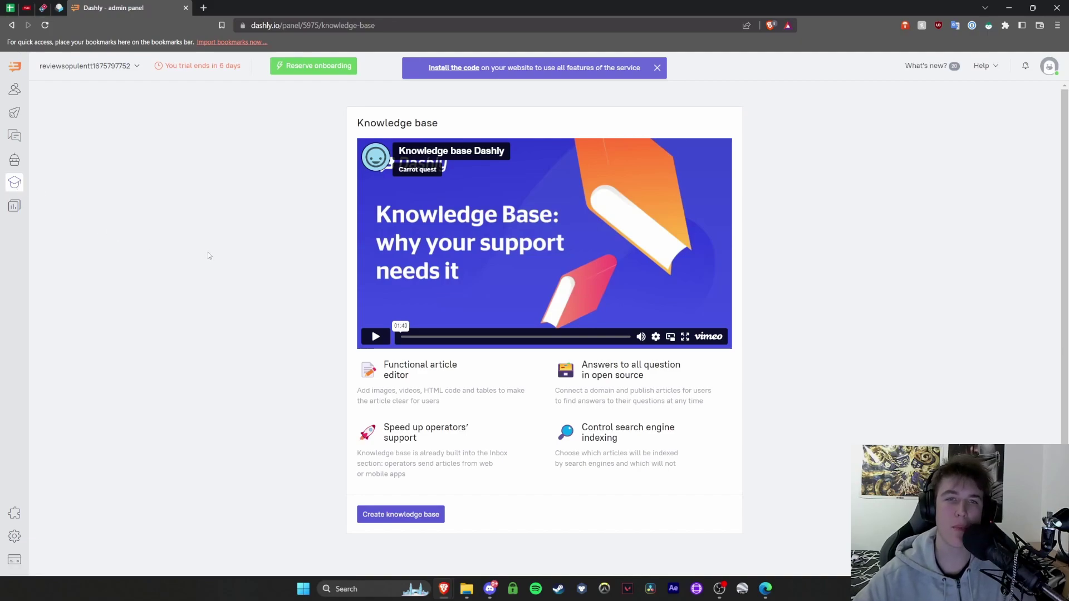
{"action": "left_click_drag", "start_coordinate": [383, 364], "coordinate": [429, 393]}
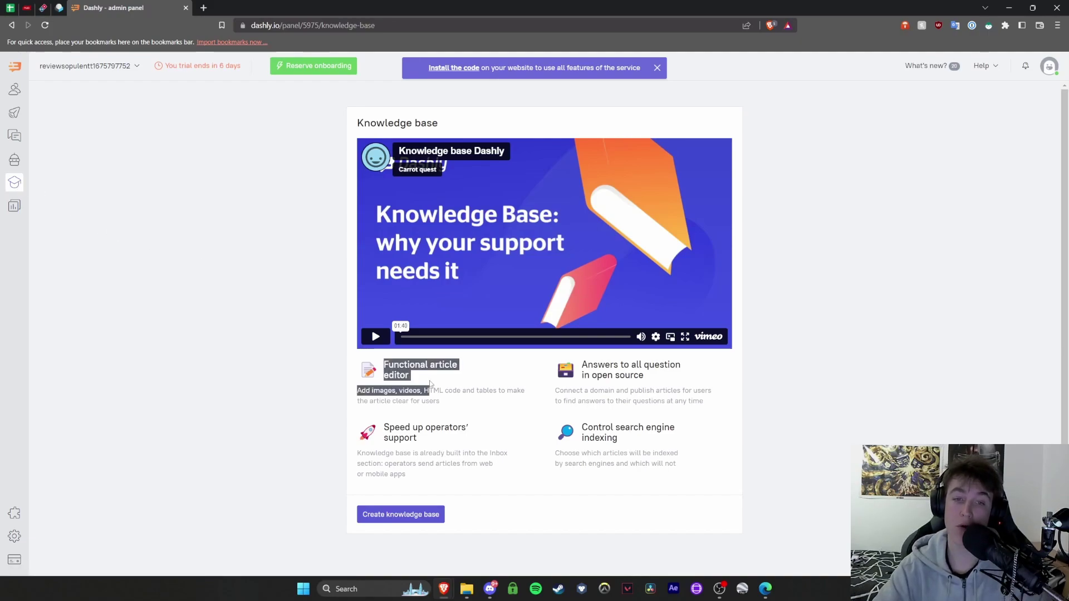
{"action": "left_click_drag", "start_coordinate": [581, 367], "coordinate": [673, 377]}
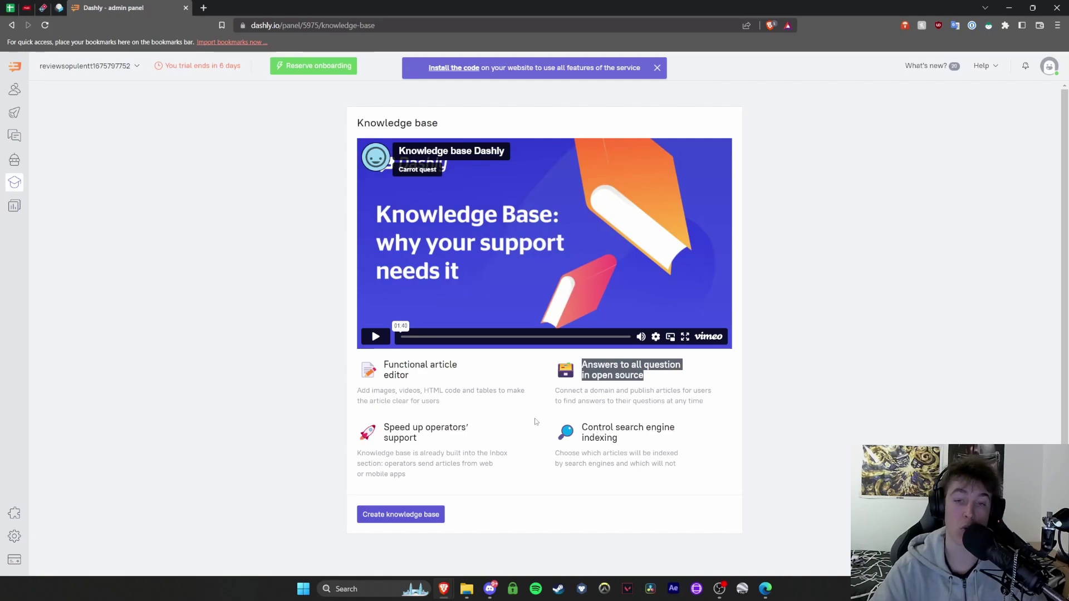
{"action": "scroll", "coordinate": [524, 428], "scroll_direction": "down", "scroll_amount": 1}
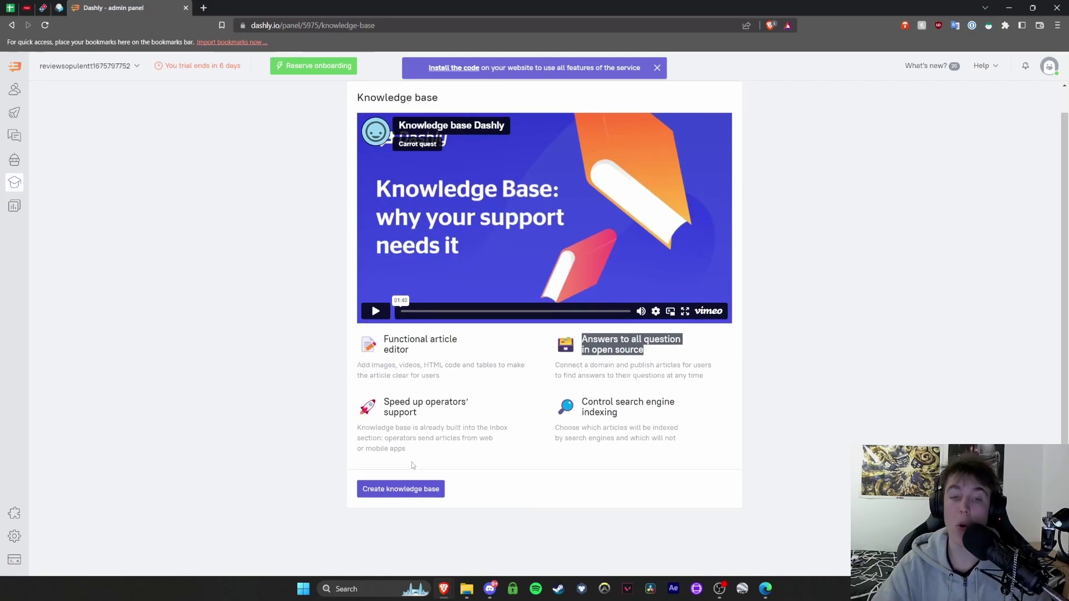
{"action": "left_click", "coordinate": [408, 498]}
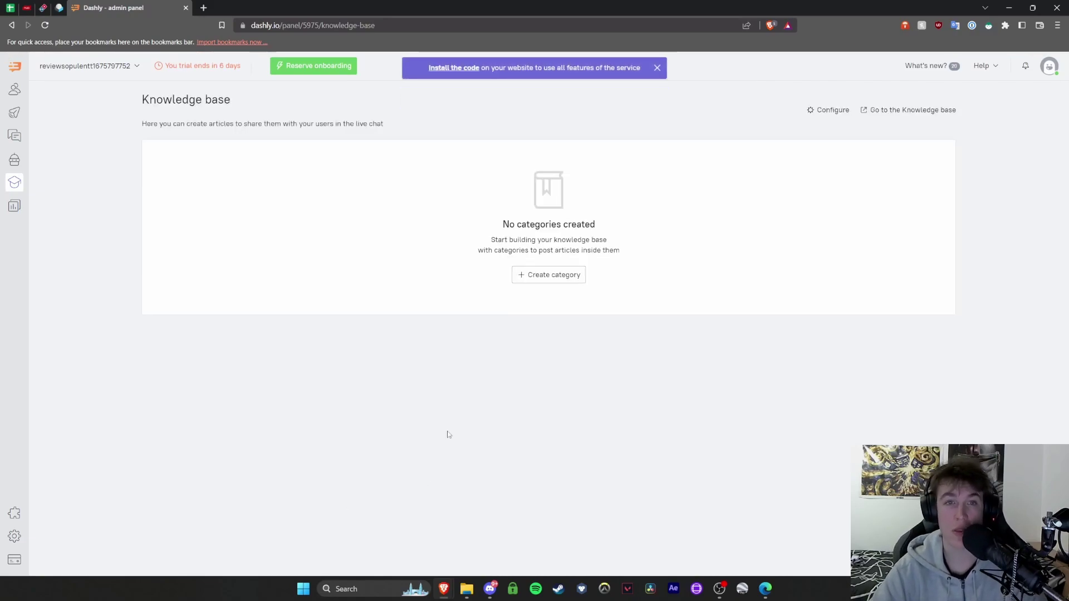
{"action": "left_click_drag", "start_coordinate": [238, 124], "coordinate": [384, 134]}
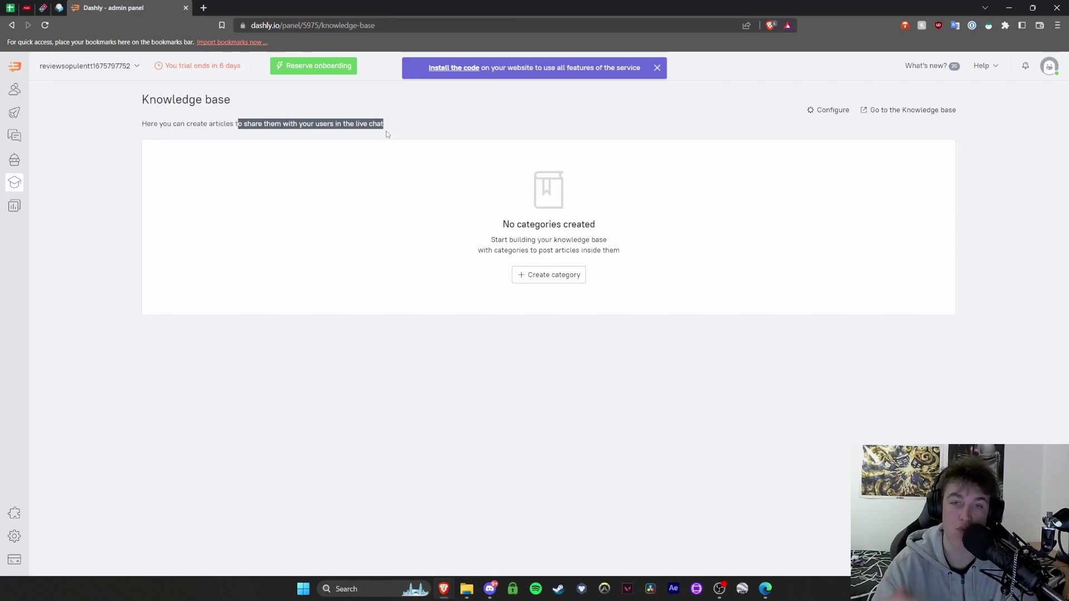
Step: Examine the analytics: the Funnels page with its list of funnels, the Event report and the Team performance report
{"action": "left_click", "coordinate": [14, 206]}
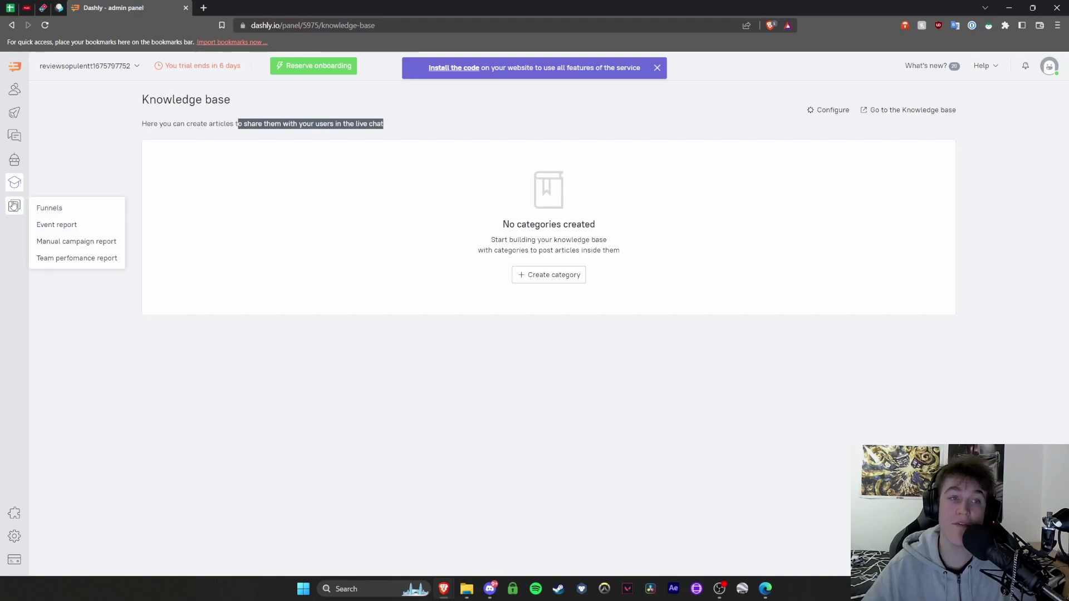
{"action": "left_click", "coordinate": [50, 208]}
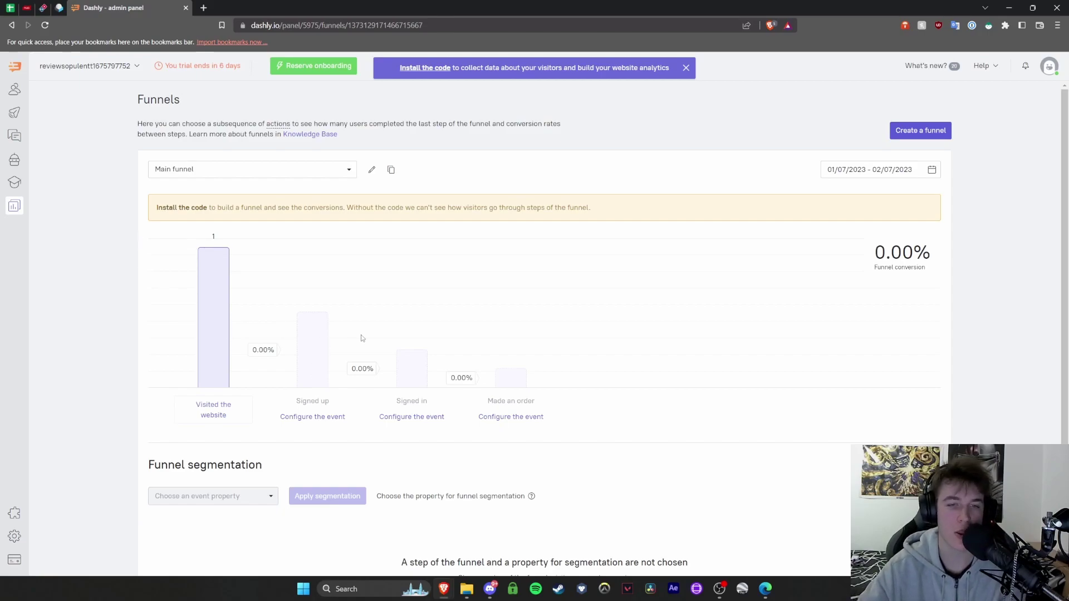
{"action": "left_click", "coordinate": [157, 174]}
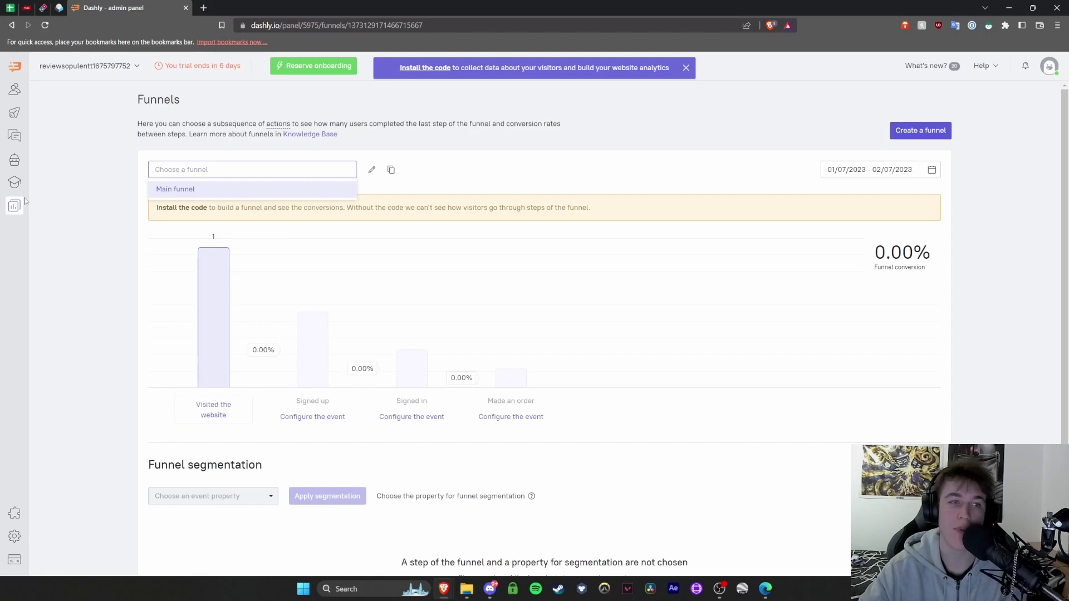
{"action": "mouse_move", "coordinate": [16, 205]}
{"action": "left_click", "coordinate": [56, 227]}
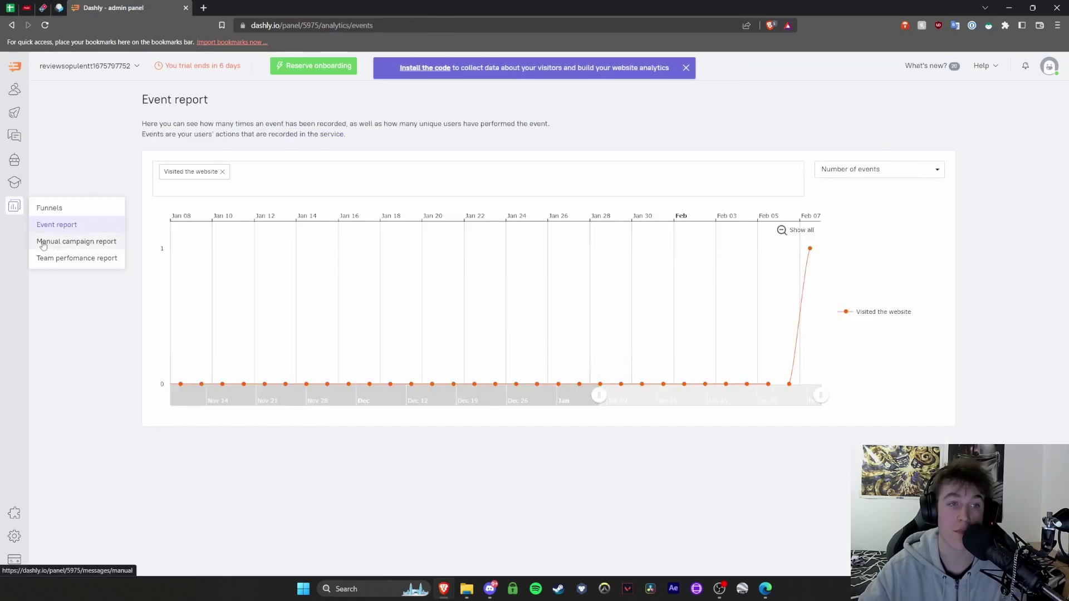
{"action": "left_click", "coordinate": [74, 259]}
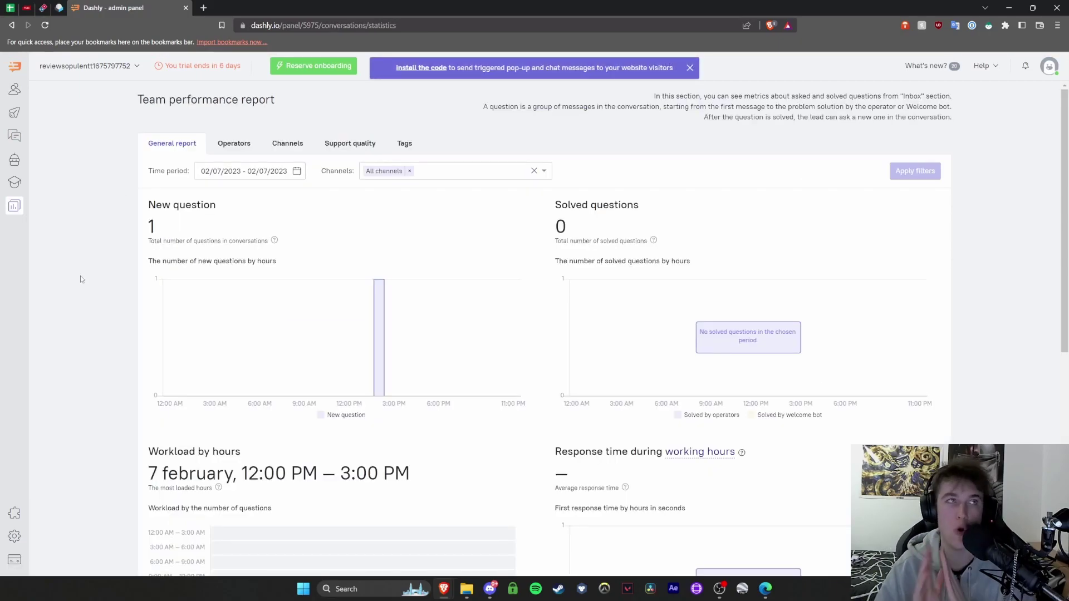
{"action": "mouse_move", "coordinate": [15, 206]}
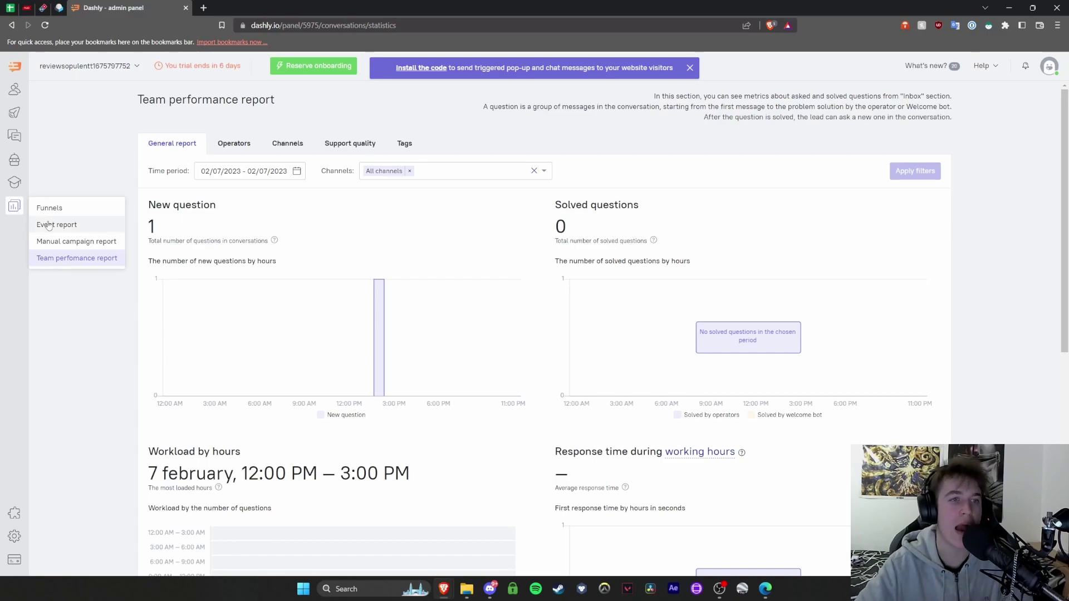